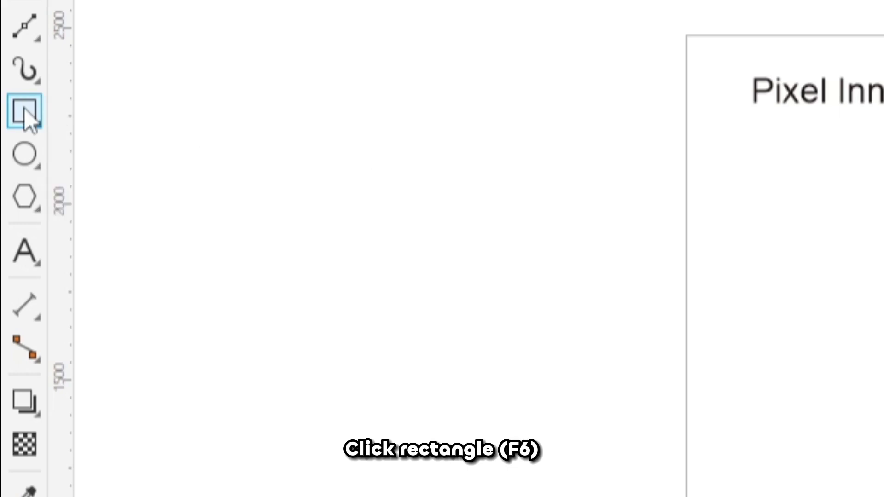
Draw a small square with the Rectangle tool just below the Pixel Innovations text.
left_click(25, 112)
left_click_drag(816, 189, 844, 218)
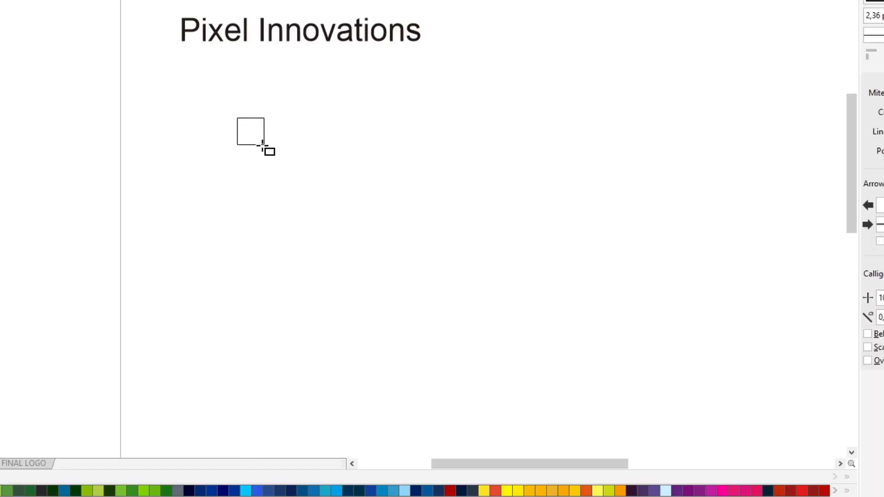
left_click_drag(262, 145, 277, 159)
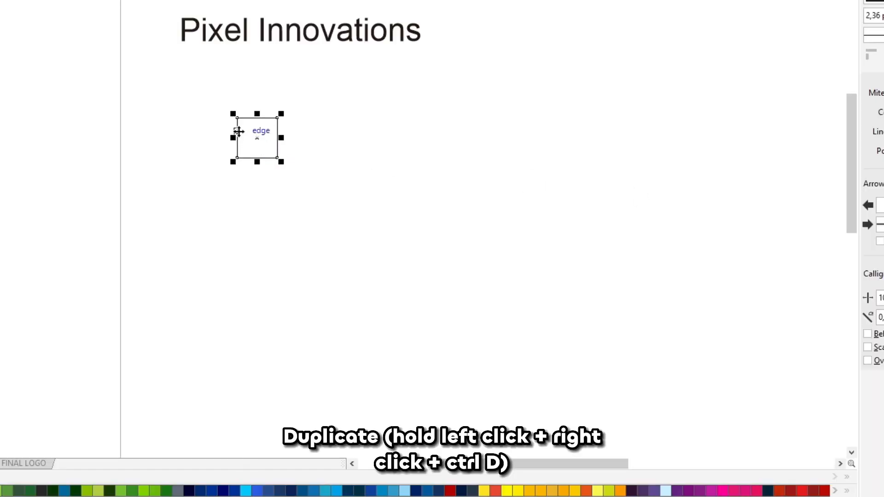
Duplicate the square edge to edge and repeat the copy until it forms a horizontal row of 11 squares.
left_click_drag(238, 131, 274, 134)
right_click(275, 135)
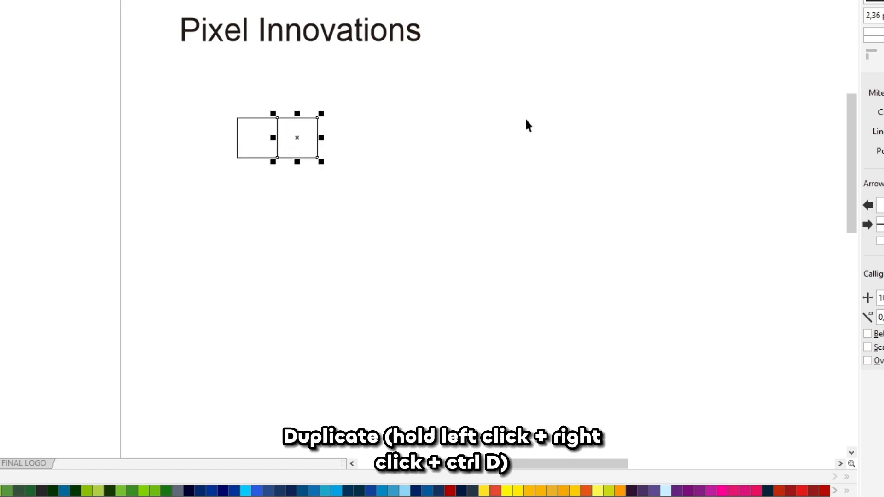
key("ctrl+d")
key("ctrl+d")
key("ctrl+d")
key("ctrl+d")
key("ctrl+d")
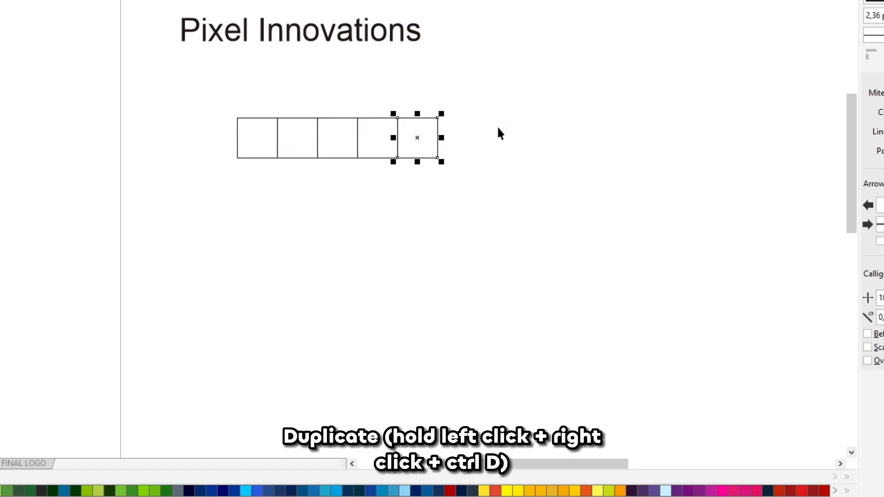
scroll(498, 128, "down", 2)
key("ctrl+d")
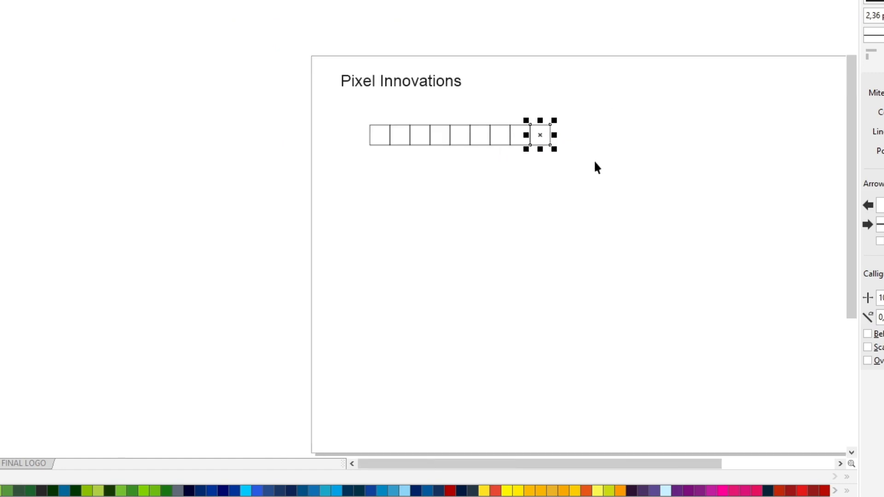
key("ctrl+d")
key("ctrl+d")
Duplicate the whole row directly below itself and repeat the copy until the grid has nine rows.
left_click_drag(631, 170, 448, 147)
scroll(396, 127, "up", 2)
left_click_drag(349, 119, 393, 163)
key("ctrl+d")
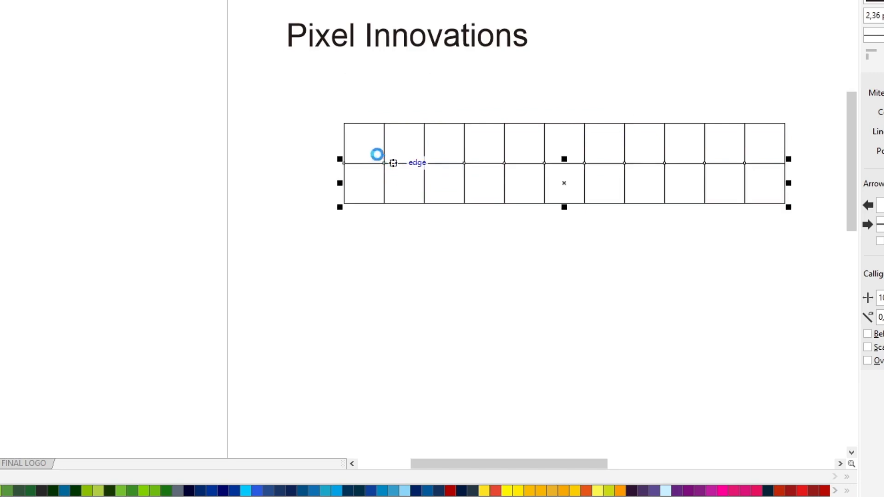
scroll(377, 153, "down", 2)
key("ctrl+d")
key("ctrl+d")
key("ctrl+d")
key("ctrl+d")
key("ctrl+d")
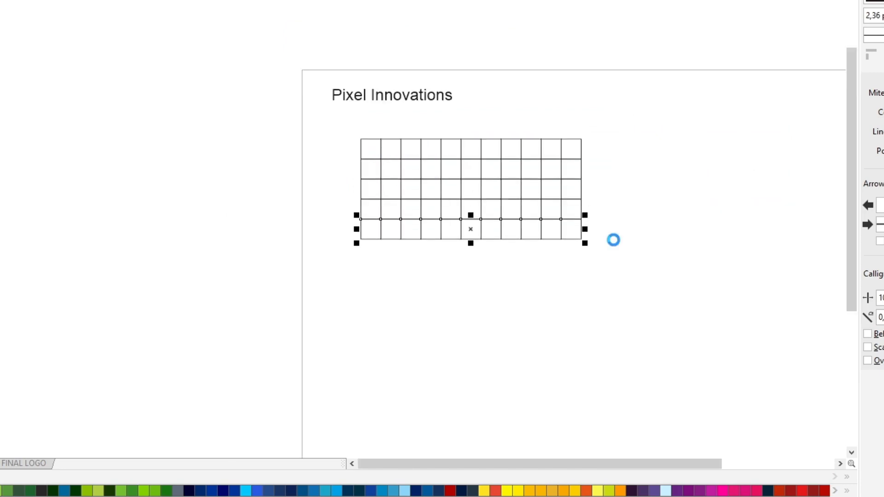
key("ctrl+d")
key("ctrl+d")
Select all squares of the grid and group them.
left_click_drag(610, 337, 456, 222)
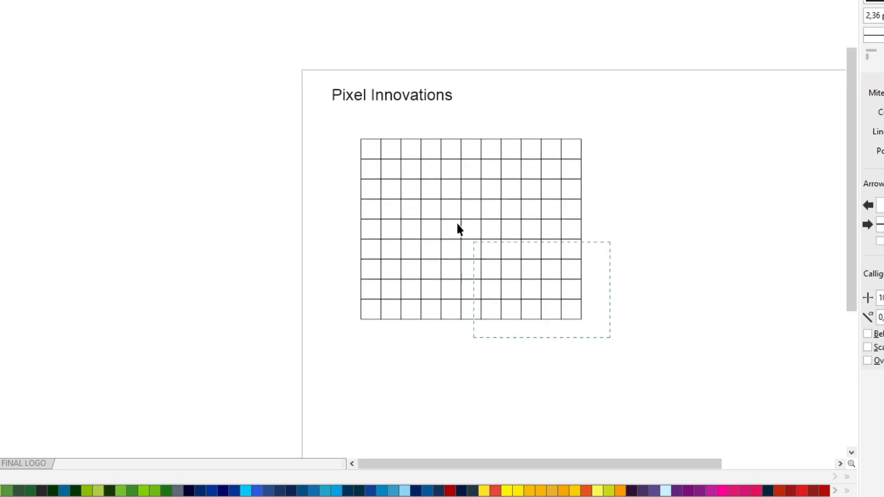
left_click_drag(327, 116, 327, 116)
right_click(428, 170)
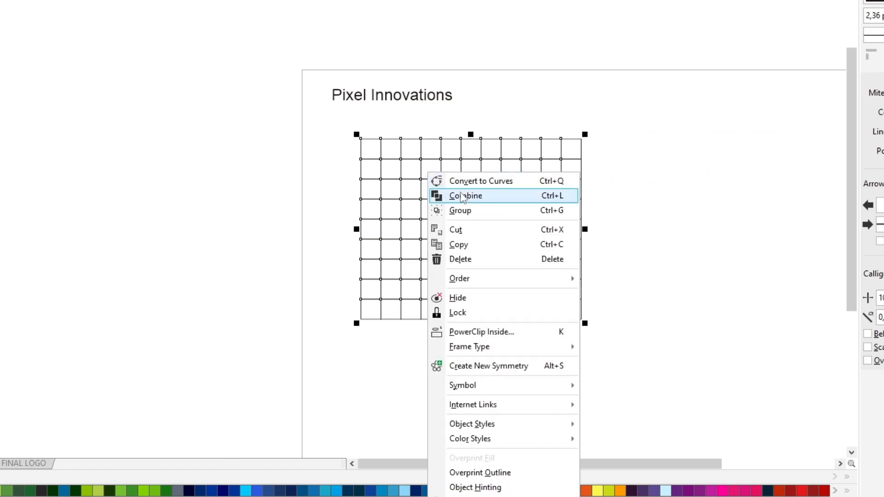
left_click(465, 210)
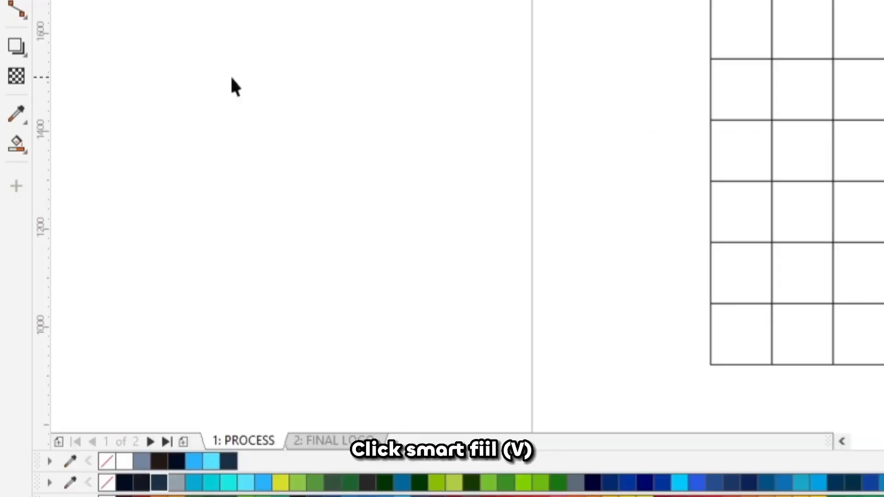
Use Smart Fill to colour four stacked cells in the grid's fifth column, rows seven up to four, as the P's stem.
left_click(16, 144)
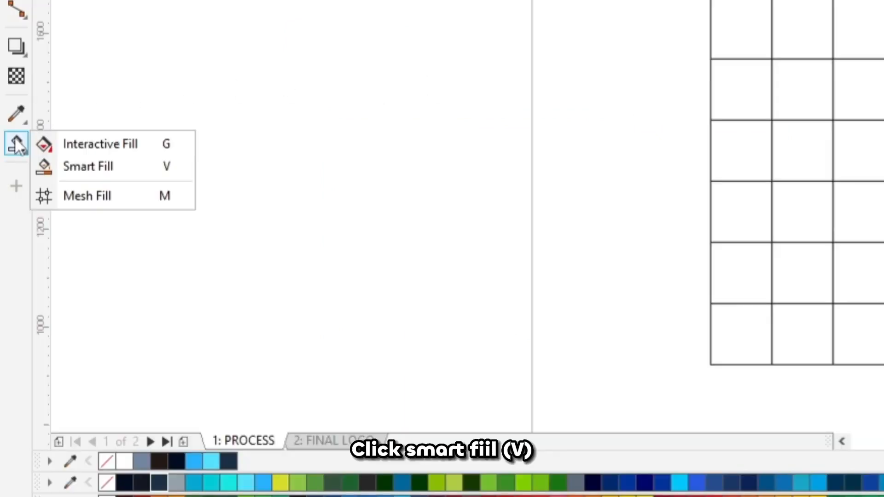
left_click(121, 171)
left_click(407, 306)
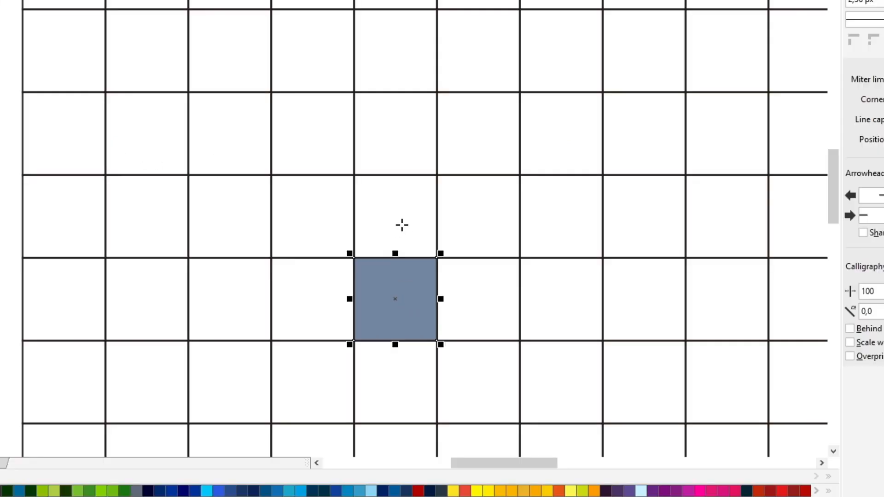
left_click(402, 226)
scroll(401, 231, "down", 1)
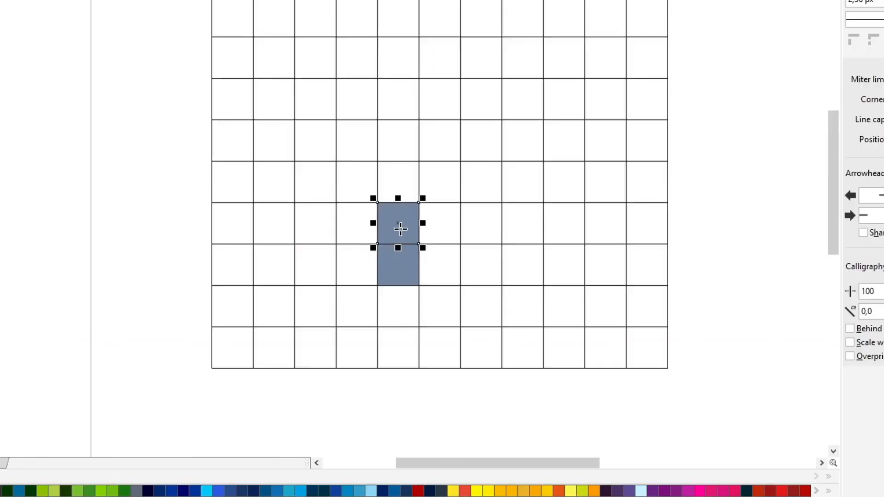
scroll(401, 185, "up", 1)
left_click(402, 185)
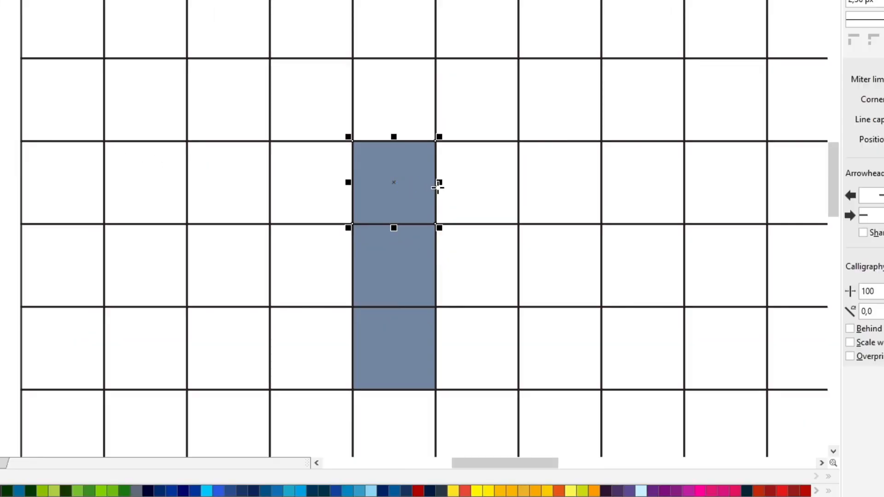
left_click(401, 106)
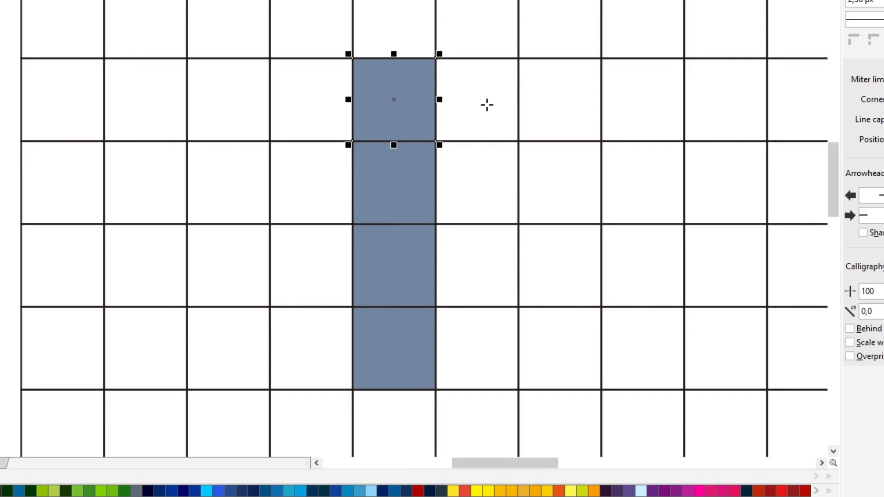
Fill the five cells that form the P's square bowl beside the stem, leaving the middle cell empty.
left_click(486, 103)
left_click(543, 116)
left_click(547, 194)
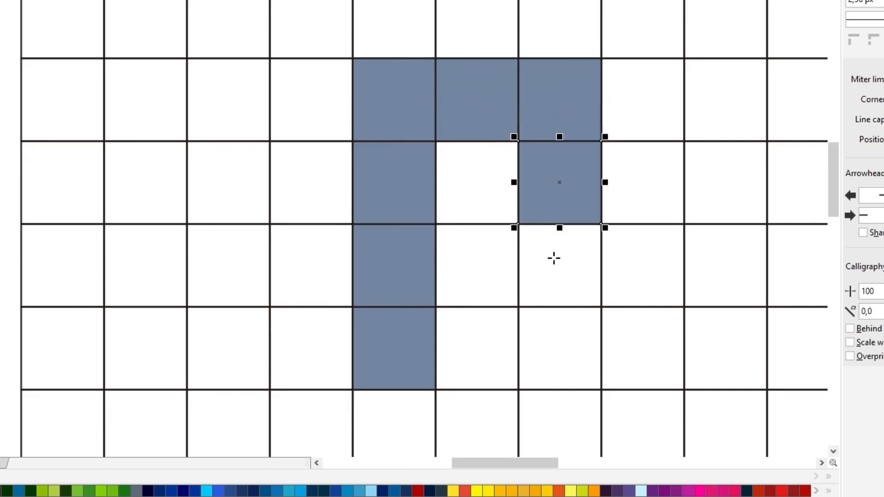
left_click(554, 258)
left_click(480, 268)
scroll(449, 231, "down", 2, "ctrl")
scroll(424, 127, "up", 2, "ctrl")
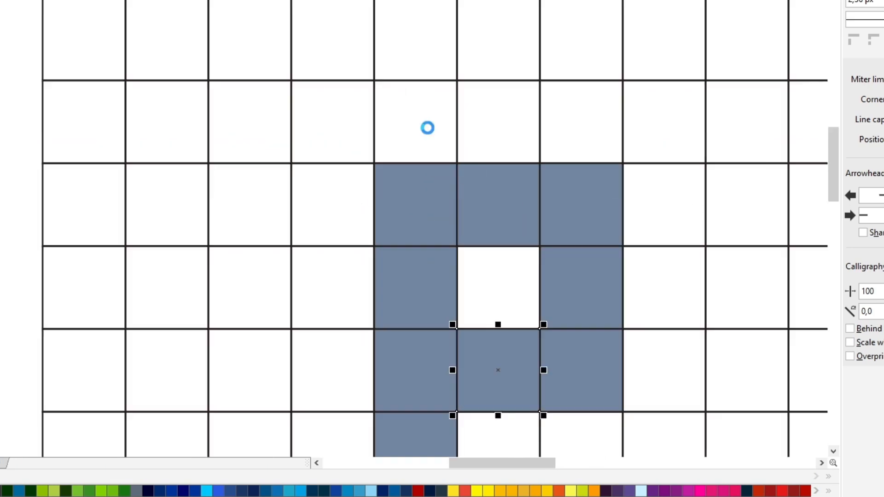
Fill five scattered pixel cells above and to the left of the P, and delete the grouped grid.
left_click(421, 126)
scroll(426, 135, "down", 2, "ctrl")
scroll(427, 116, "up", 2, "ctrl")
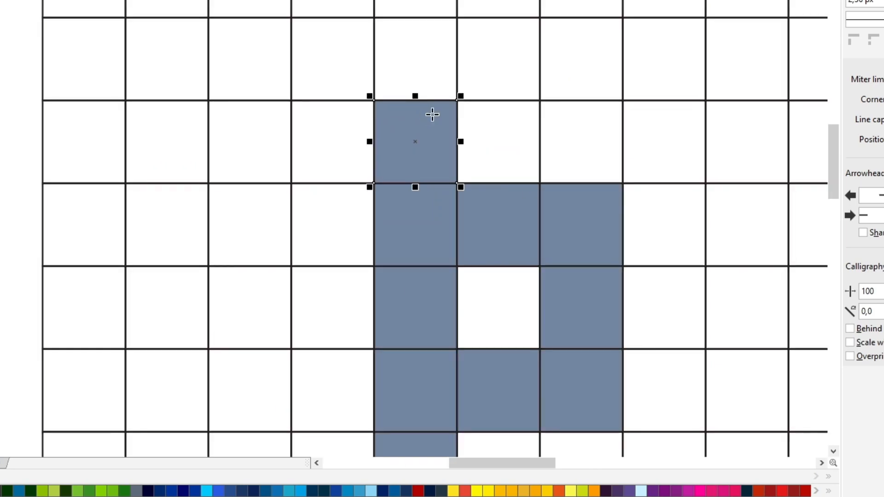
left_click(499, 77)
left_click(562, 129)
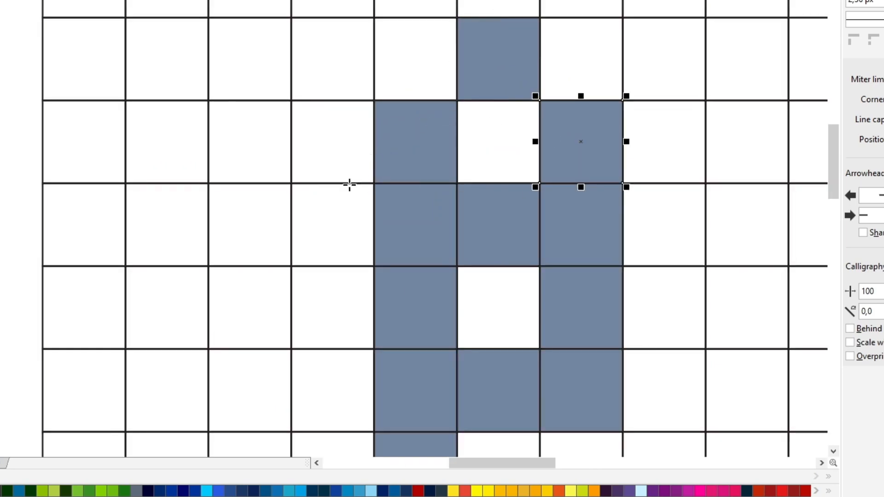
left_click(326, 213)
left_click(263, 152)
scroll(391, 132, "down", 2, "ctrl")
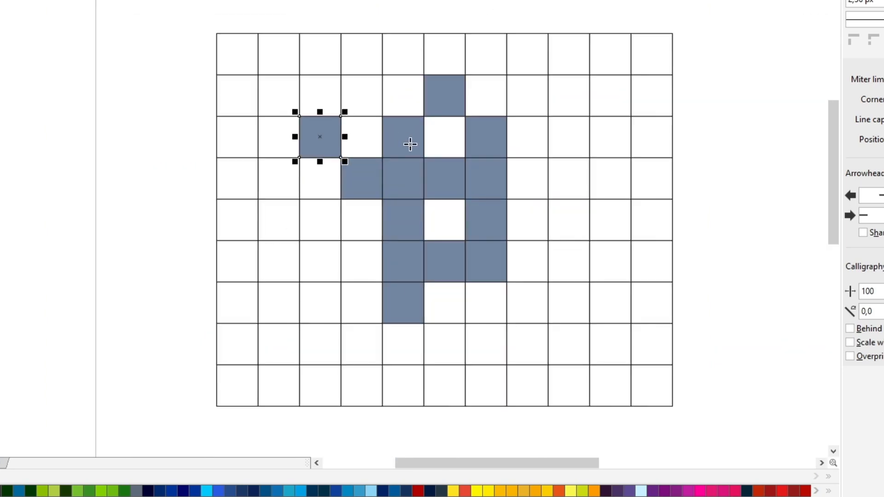
left_click(566, 137)
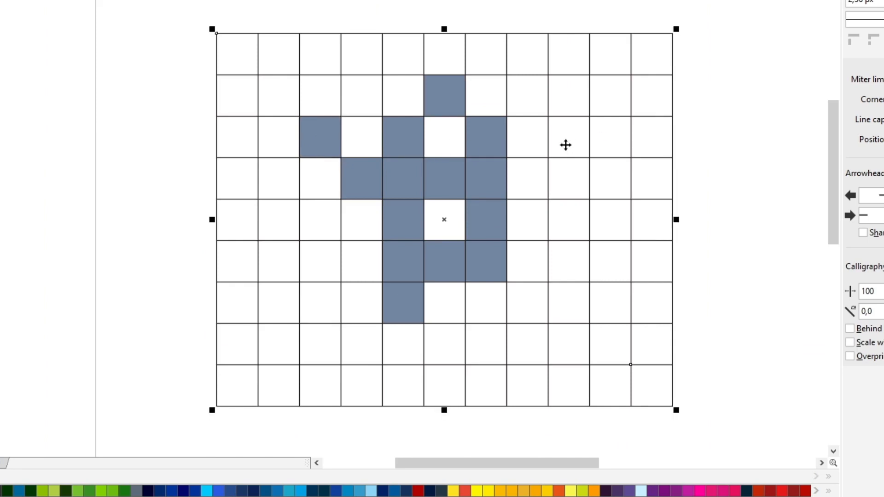
key("Delete")
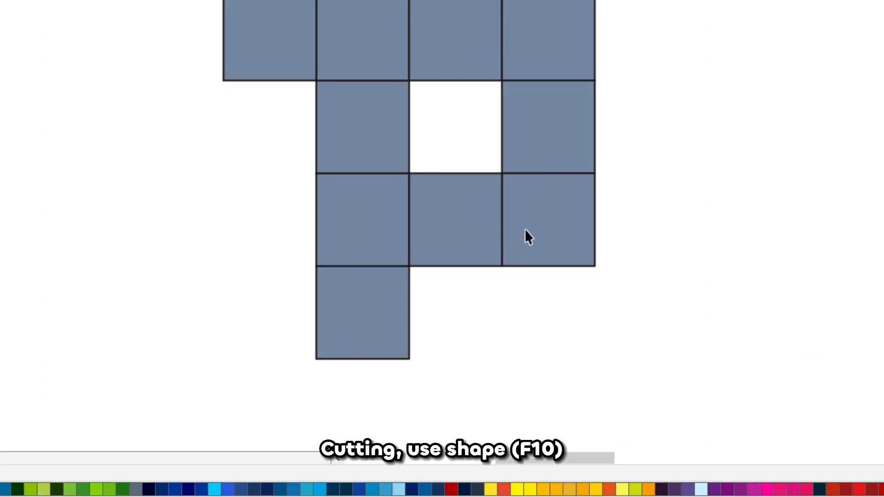
Cut the bowl's two outer corner squares into triangles by deleting their outer corner nodes with the Shape tool.
left_click(525, 229)
key("F10")
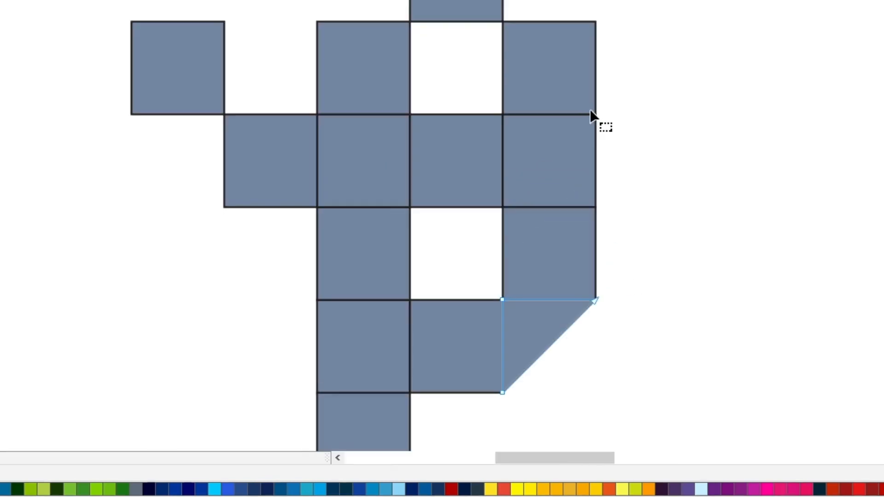
left_click(587, 137)
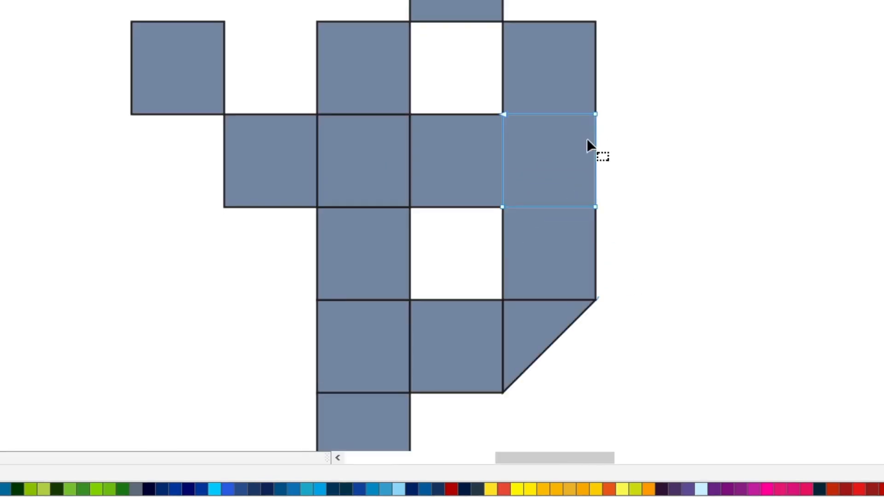
key("Delete")
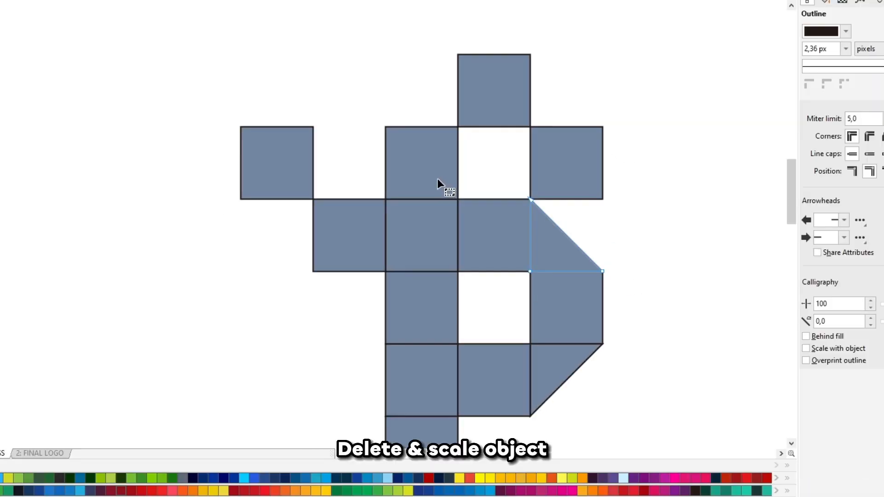
Delete the square where the top of the stem meets the bowl's upper row.
left_click(432, 225)
key("space")
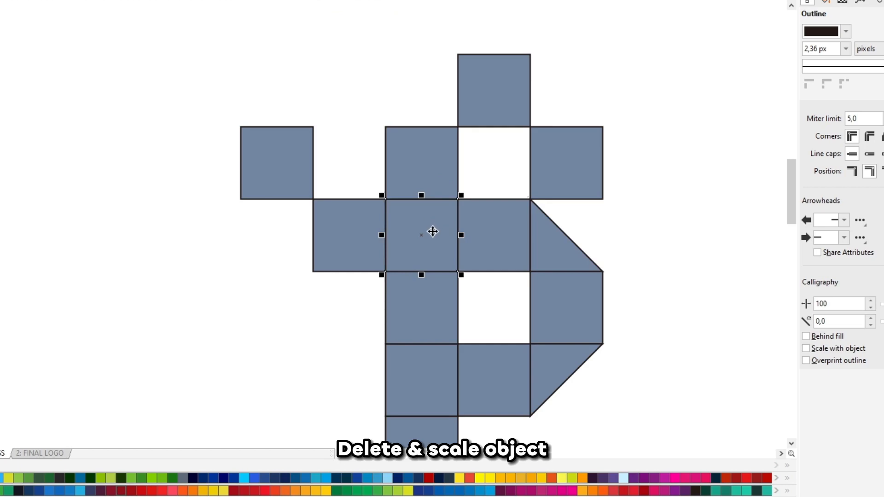
key("Delete")
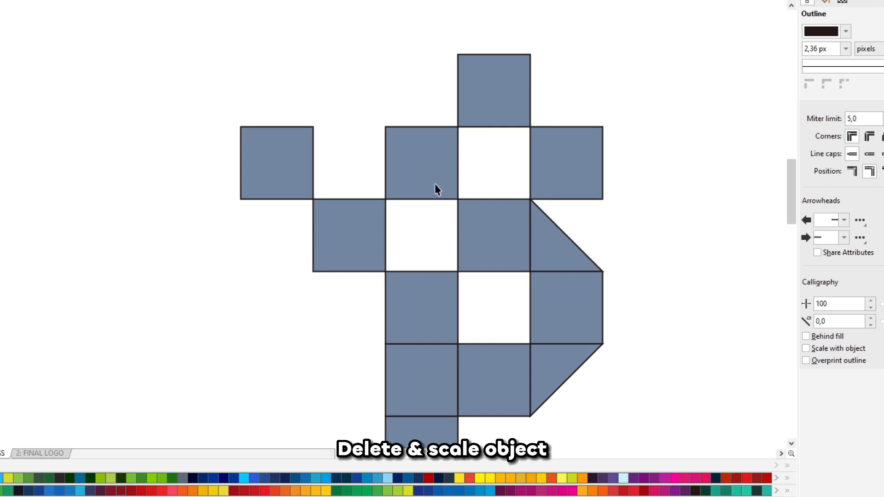
Scale down the topmost pixel about its centre and the pixel above the bowl's right side toward its upper-left corner.
left_click(441, 184)
left_click(495, 138)
left_click(508, 112)
left_click_drag(535, 50, 532, 60)
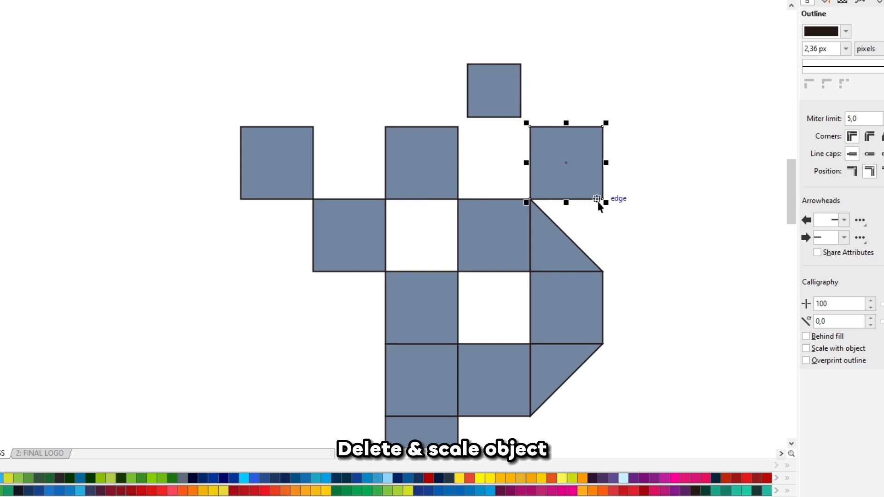
left_click_drag(605, 202, 574, 199)
key("ctrl+z")
Scale down the two pixels left of the P, the inner one toward its upper-right corner and the outer one toward its lower-right corner.
left_click(365, 223)
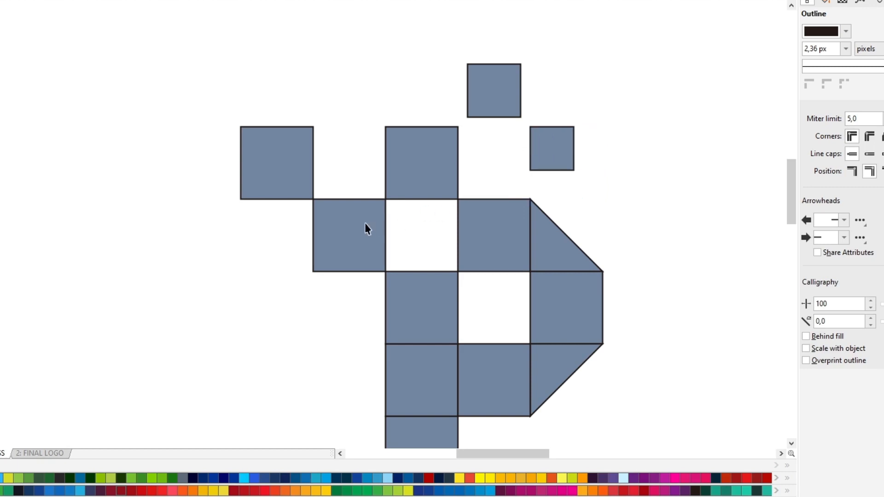
left_click_drag(309, 275, 328, 265)
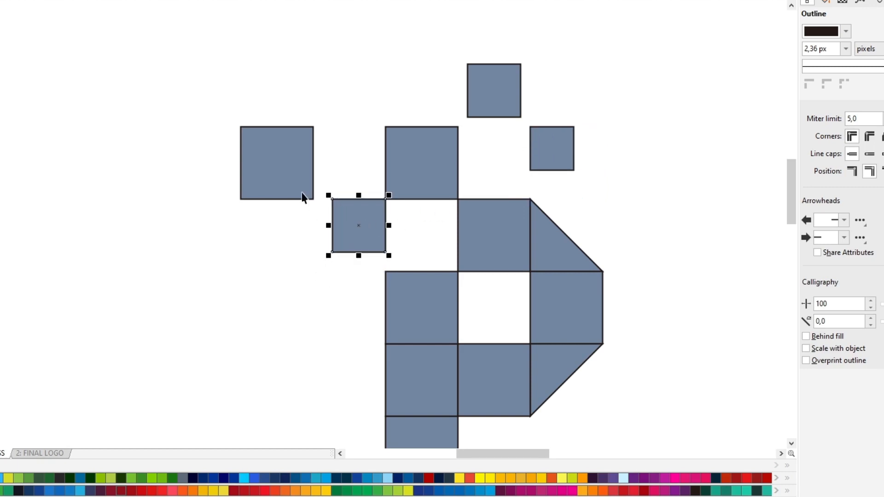
left_click(290, 170)
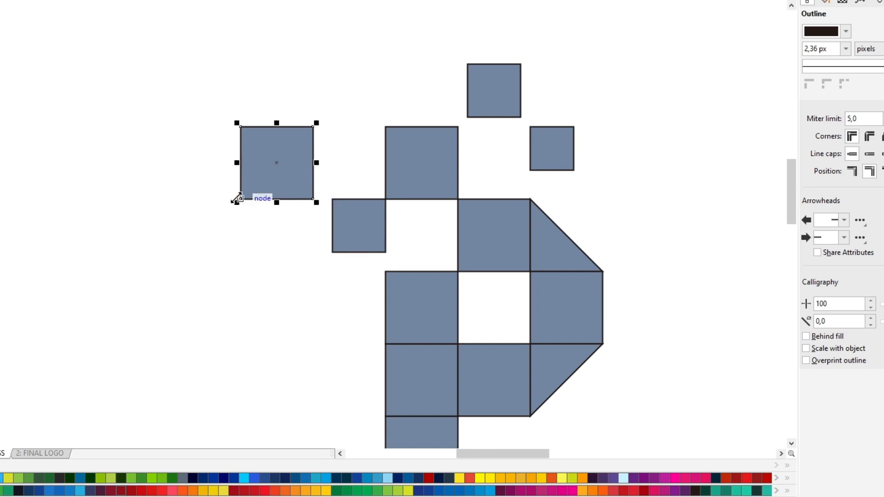
left_click_drag(237, 123, 252, 150)
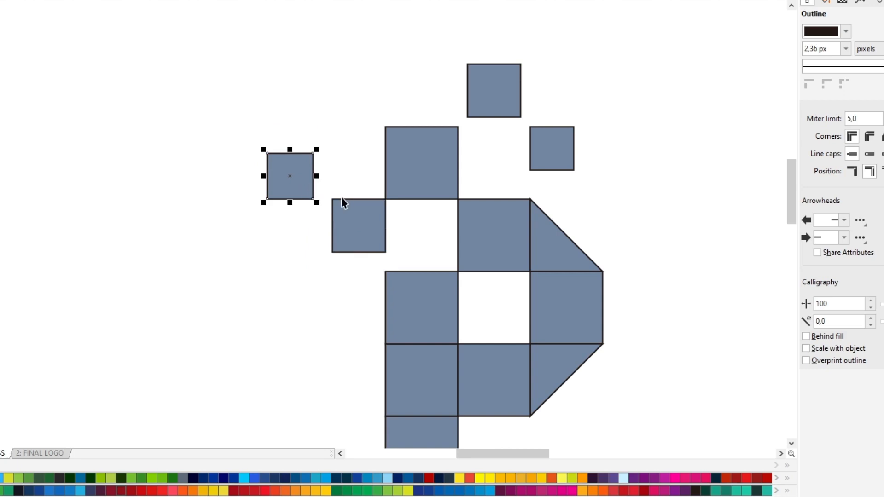
Weld the three stem squares with the bowl's squares and corner triangles into a single P shape.
scroll(344, 198, "down", 2)
left_click(391, 202)
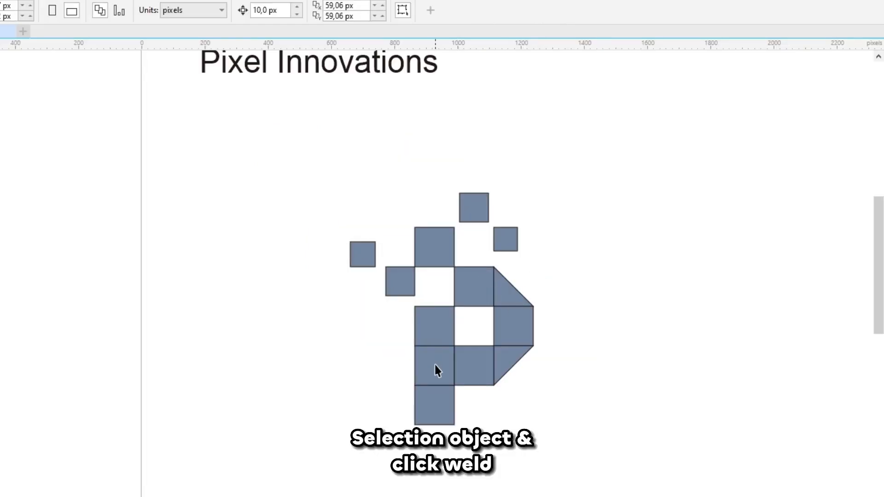
left_click(437, 390)
left_click(440, 368, "shift")
left_click(434, 333, "shift")
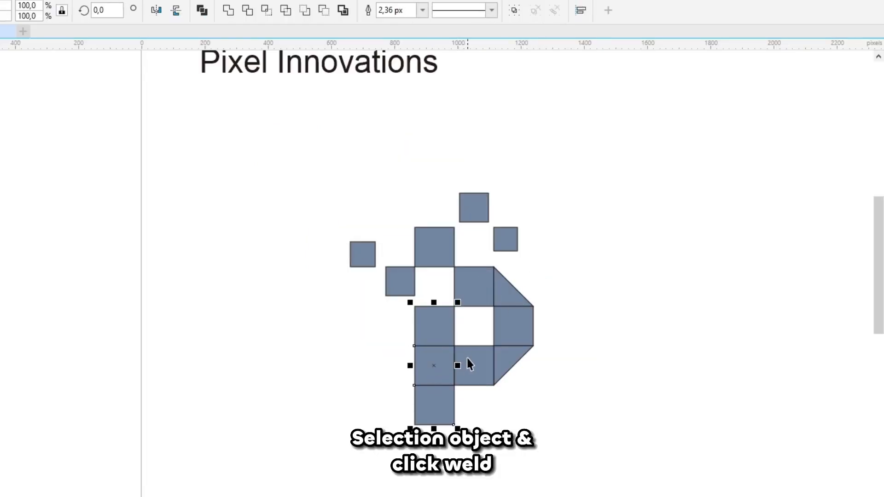
left_click(472, 362, "shift")
left_click(504, 363, "shift")
left_click(515, 302, "shift")
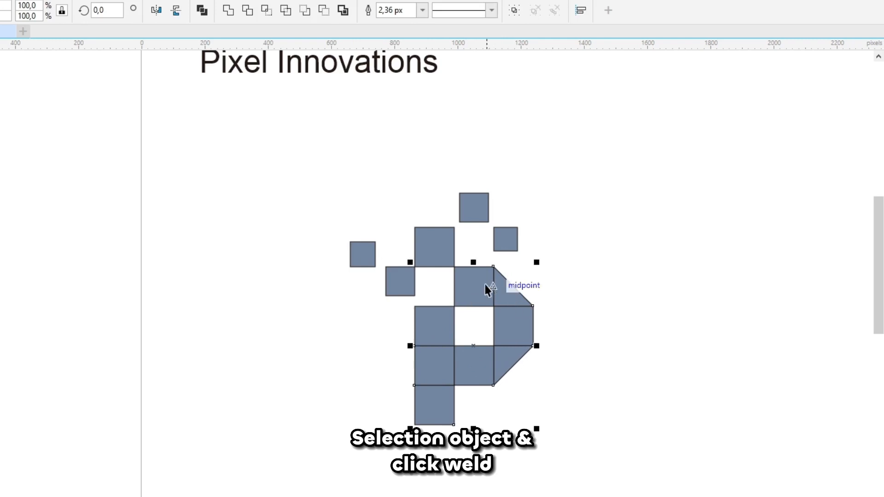
left_click(476, 284, "shift")
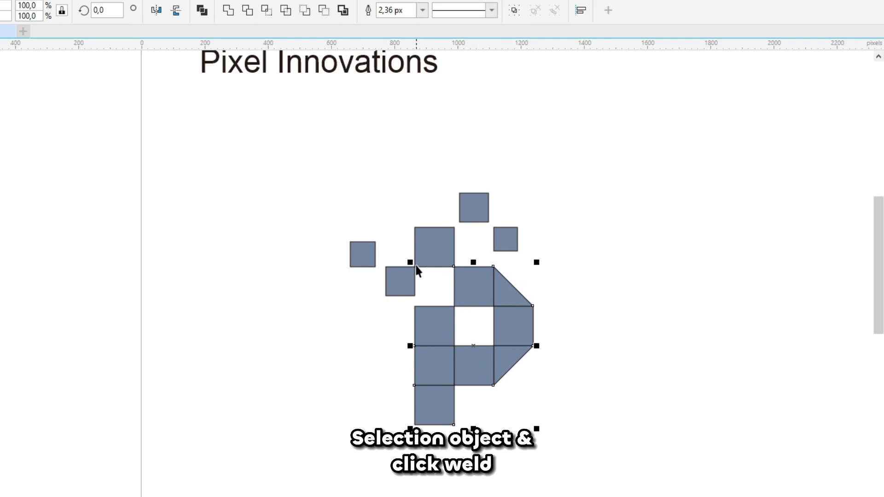
left_click(227, 11)
left_click(479, 247)
Fill the welded P with dark navy and the large square above its stem with cyan-blue.
scroll(552, 257, "down", 3)
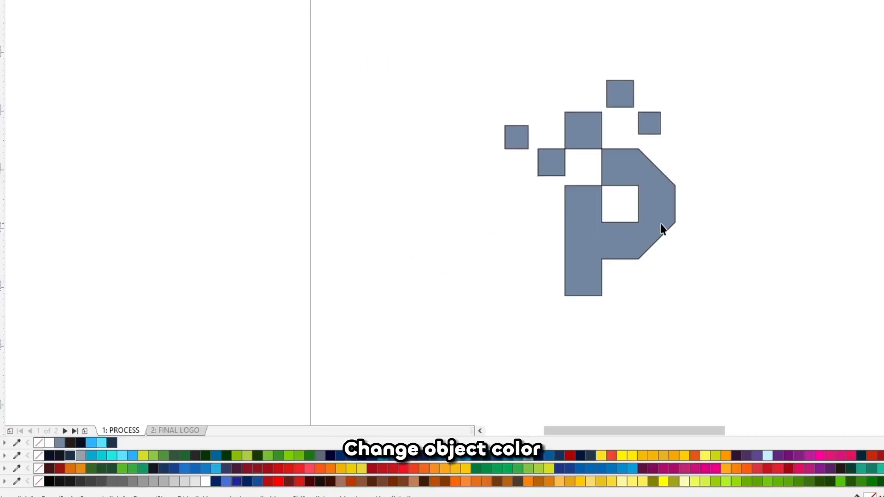
left_click(662, 225)
left_click(112, 443)
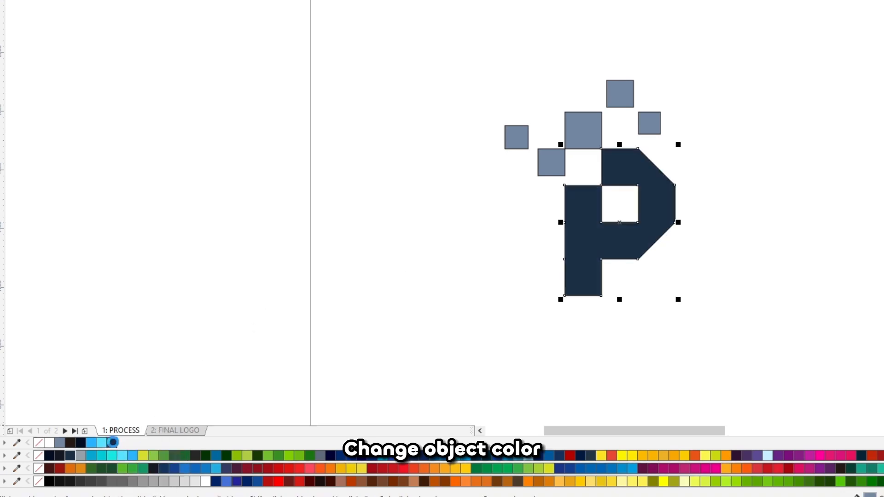
left_click(580, 147)
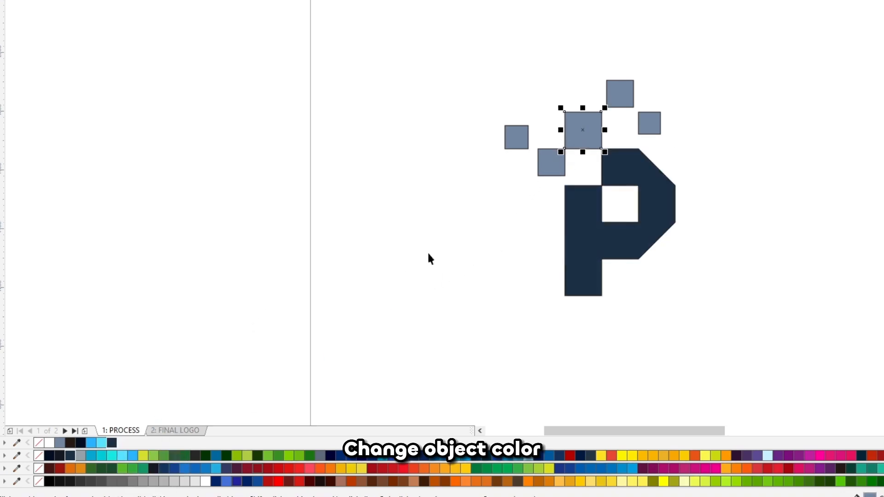
left_click(93, 456)
Fill the topmost pixel with bright turquoise and the small pixel above the bowl with sky blue.
scroll(620, 122, "up", 2)
left_click(619, 84)
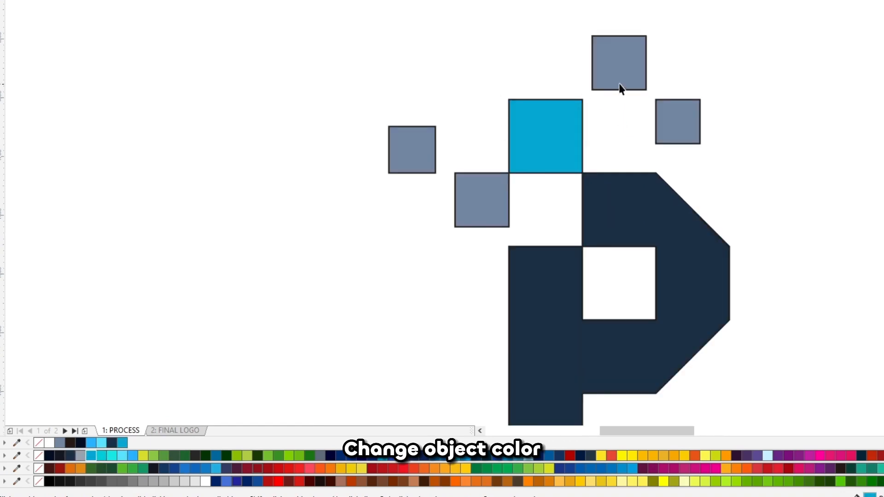
left_click(114, 456)
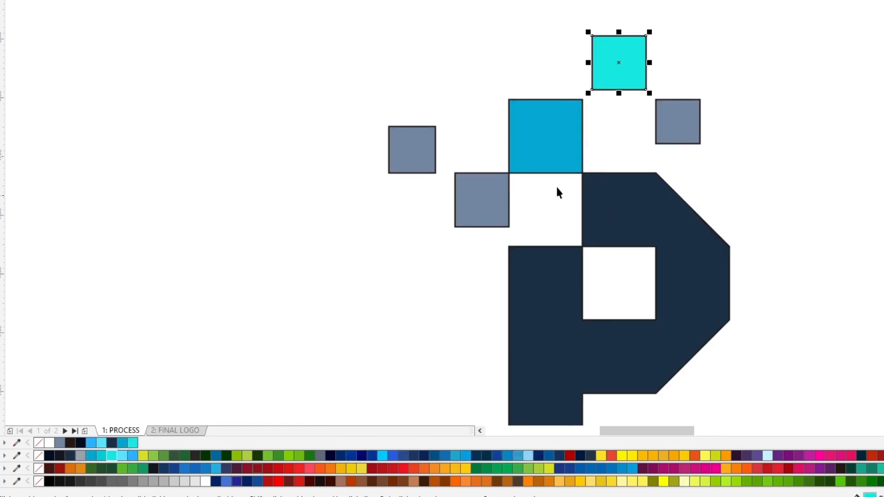
left_click(660, 134)
left_click(131, 456)
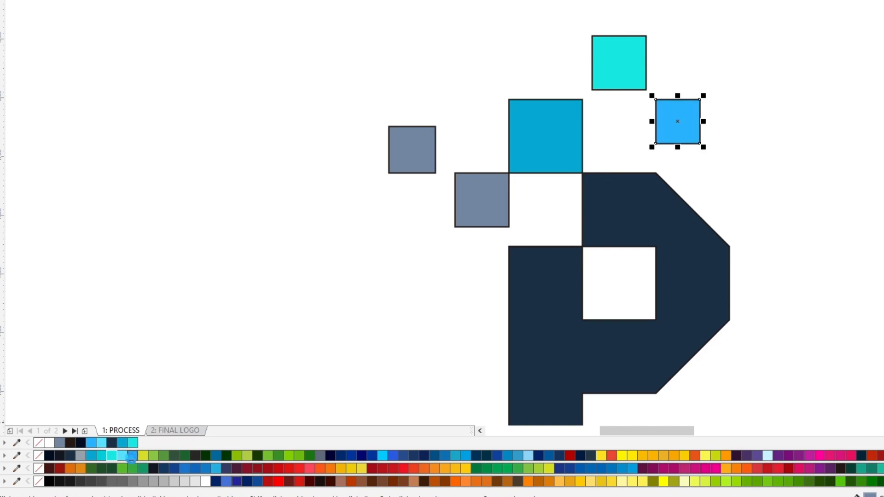
Copy sky blue #27B2FD to the inner left pixel and turquoise to the outer left pixel with the Color Eyedropper.
key("i")
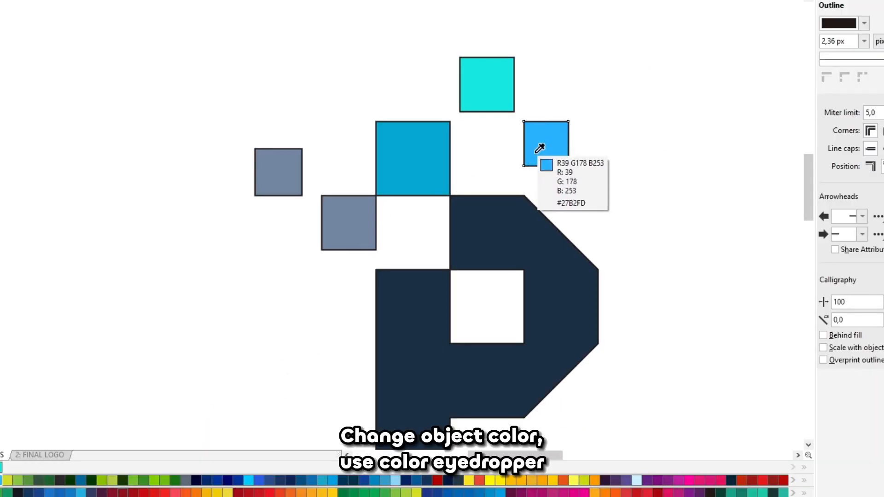
left_click(668, 131)
left_click(489, 201)
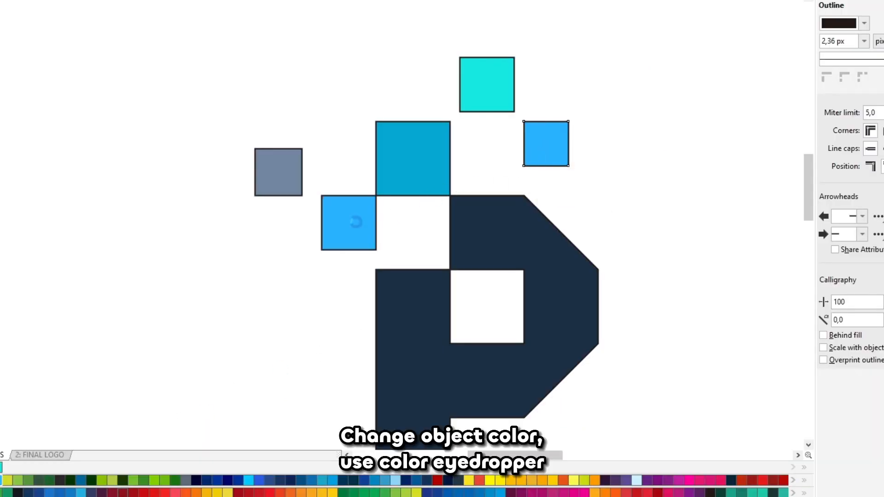
left_click(491, 96)
left_click(284, 169)
key("space")
Remove the outlines from the P and all its scattered pixels.
scroll(460, 153, "down", 2)
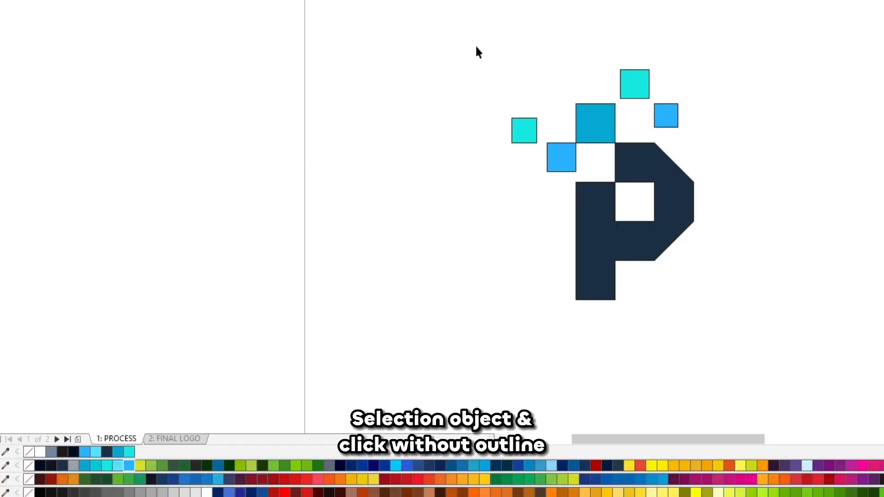
left_click_drag(470, 43, 672, 307)
left_click_drag(722, 356, 722, 356)
right_click(30, 452)
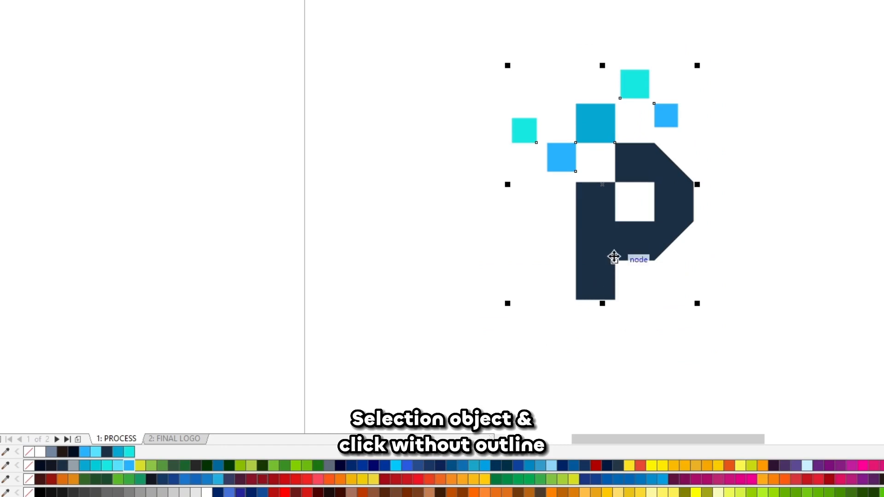
Reposition the P symbol slightly on the page and move the company name directly below it.
left_click_drag(620, 258, 627, 205)
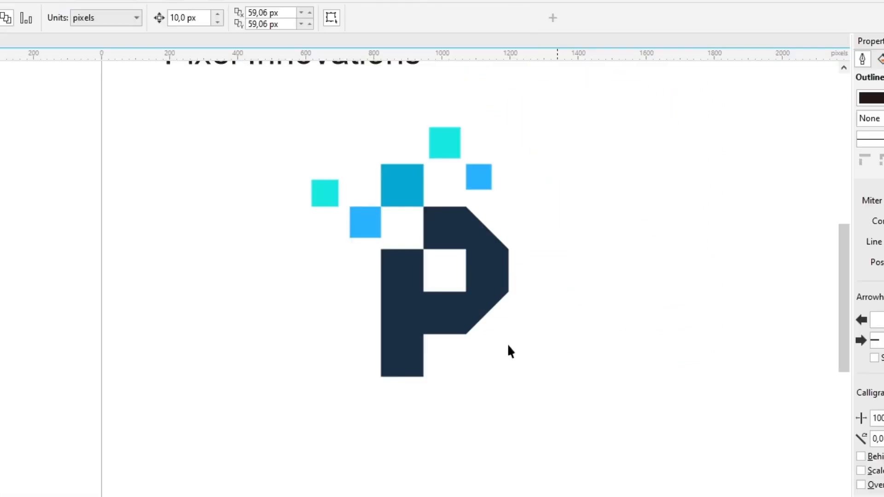
scroll(451, 315, "down", 2)
left_click_drag(388, 184, 452, 371)
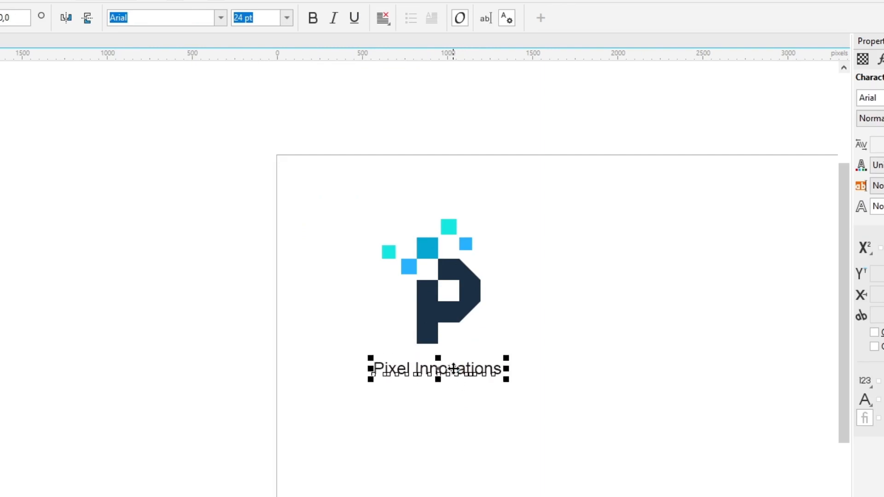
Set the company name's font to Montserrat Medium.
scroll(429, 348, "up", 2)
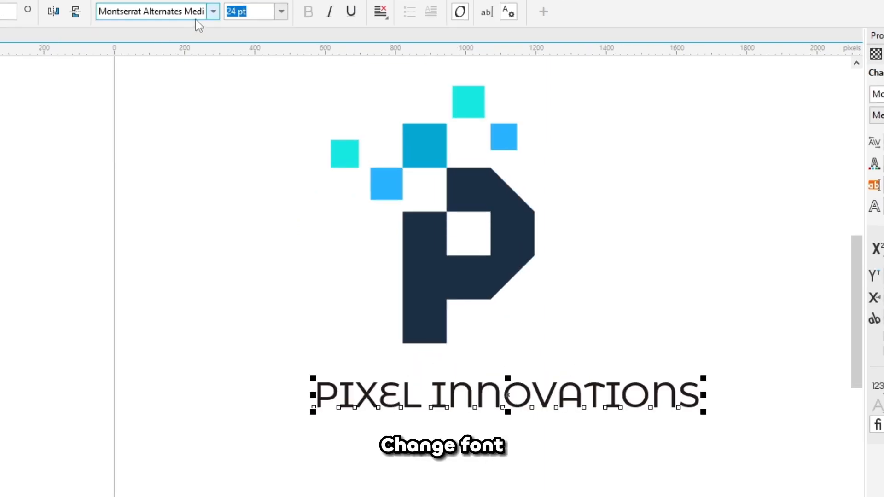
left_click(220, 22)
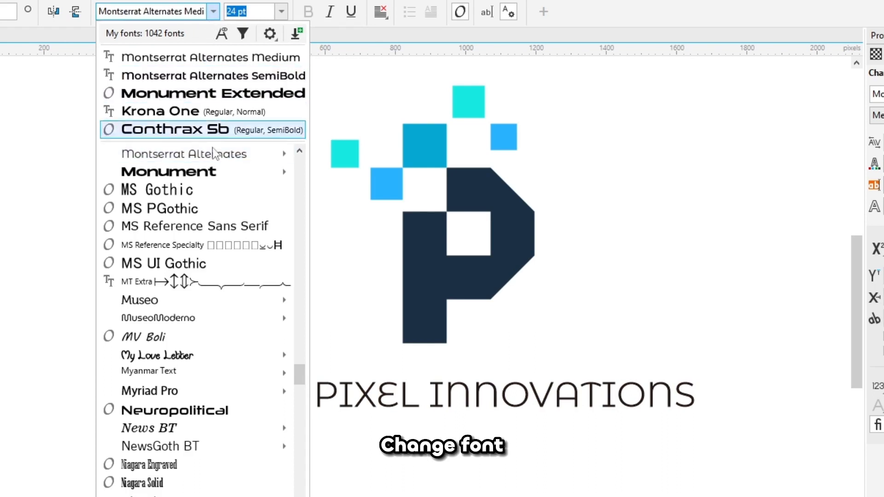
scroll(212, 162, "up", 1)
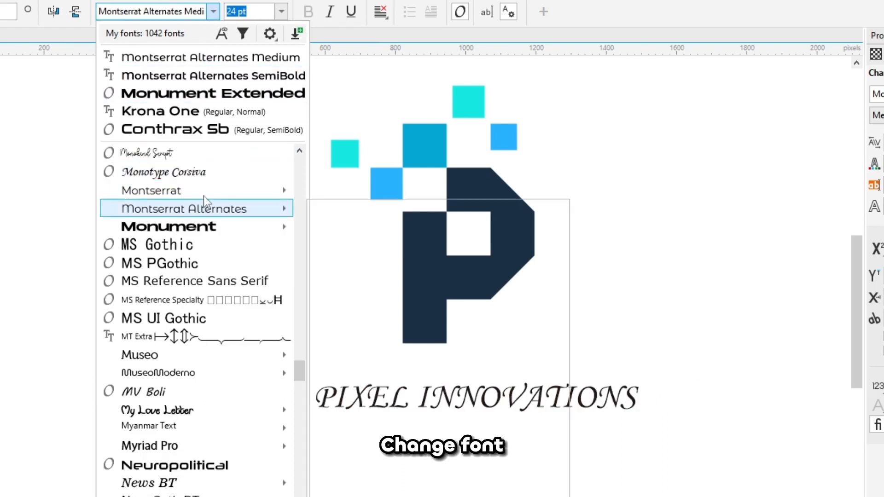
mouse_move(276, 190)
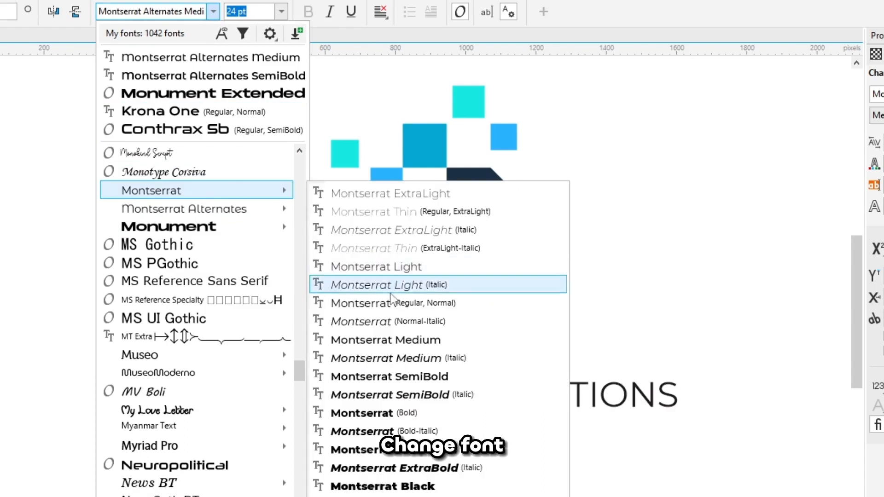
left_click(350, 356)
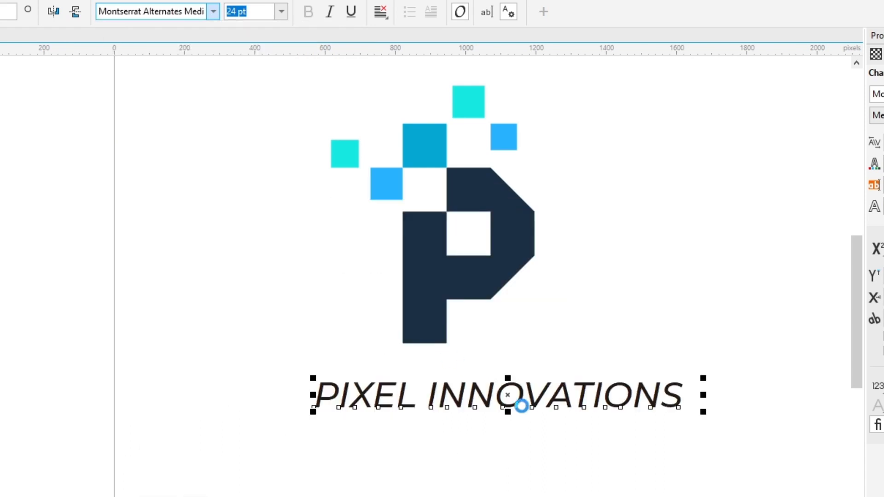
Split the company name into separate PIXEL and INNOVATIONS texts, placing INNOVATIONS below PIXEL.
left_click_drag(471, 407, 754, 392)
double_click(519, 395)
left_click(480, 391)
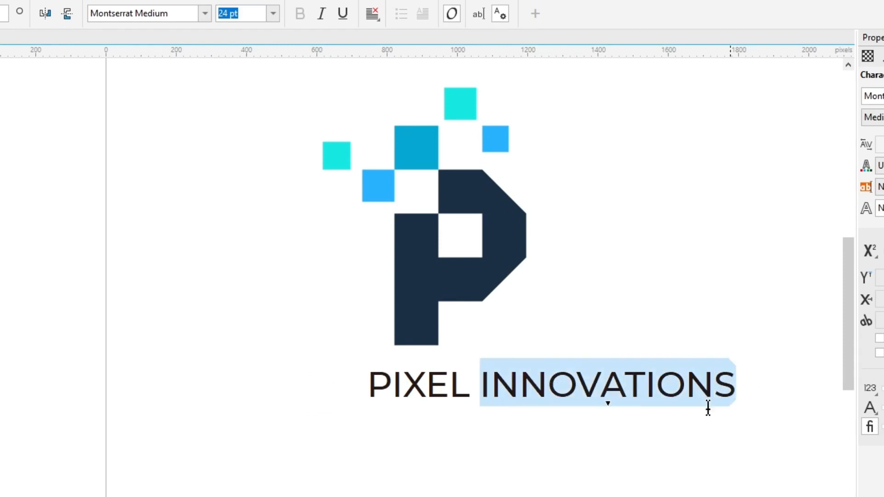
key("ctrl+x")
key("Return")
key("ctrl+v")
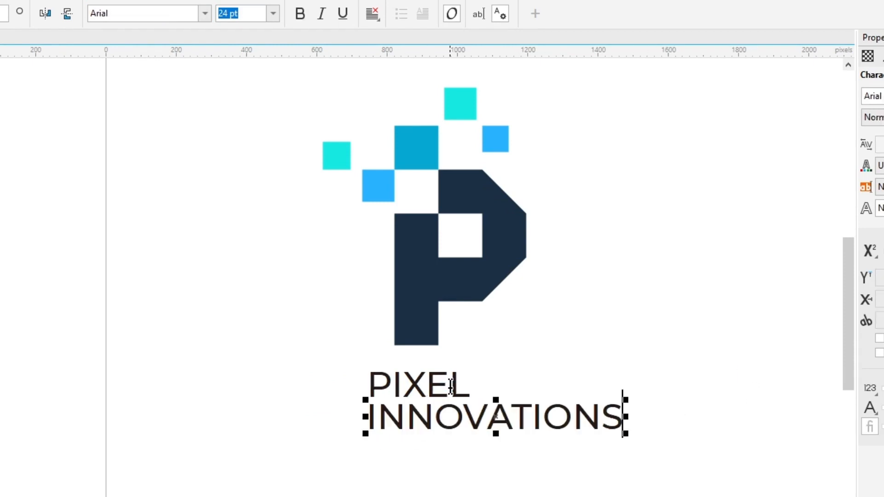
left_click(451, 386)
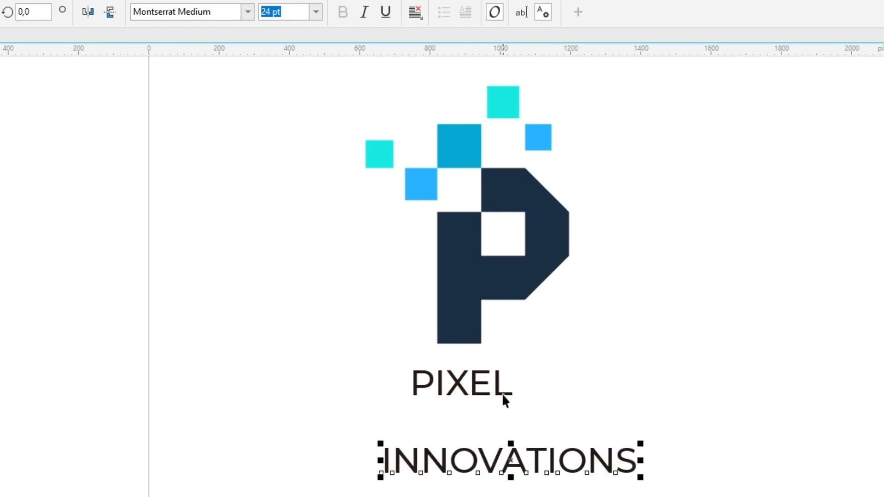
Set PIXEL in Montserrat Bold and enlarge it to nearly twice its size below the P symbol.
left_click(459, 394)
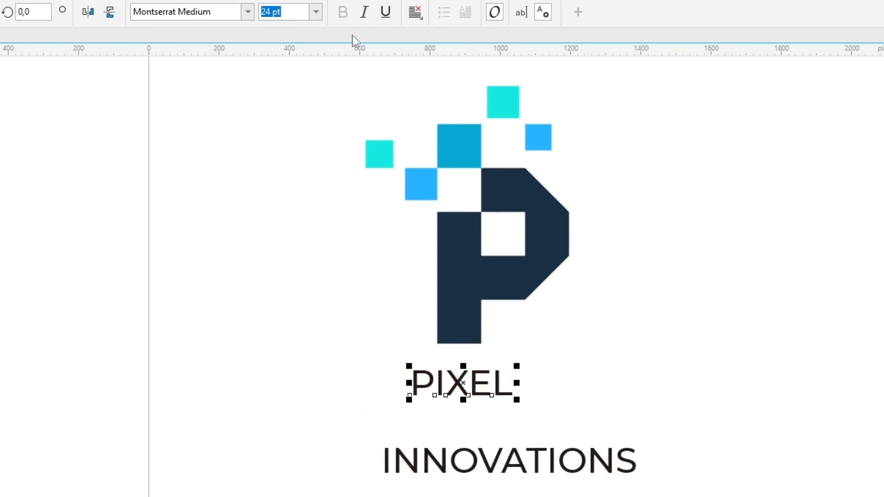
left_click(248, 11)
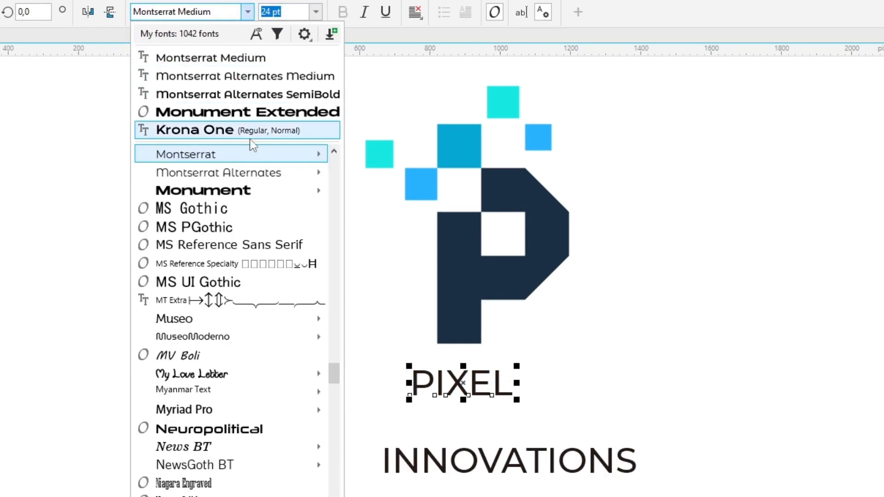
mouse_move(255, 150)
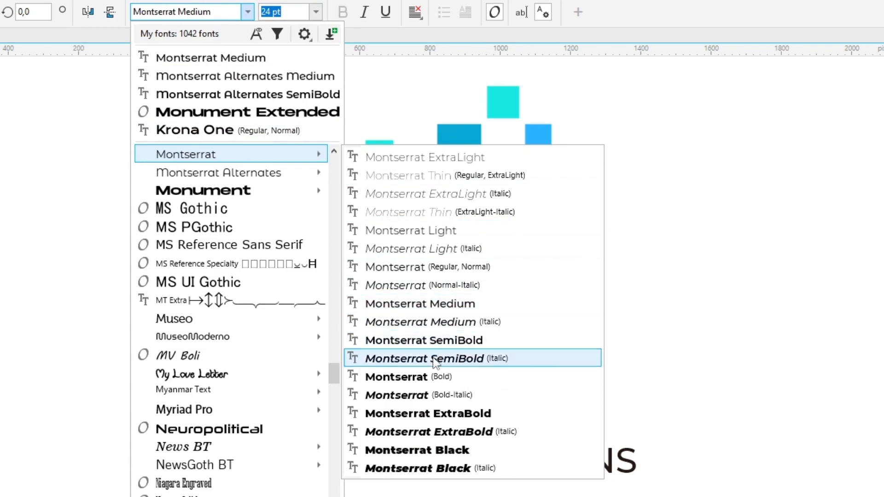
key("Escape")
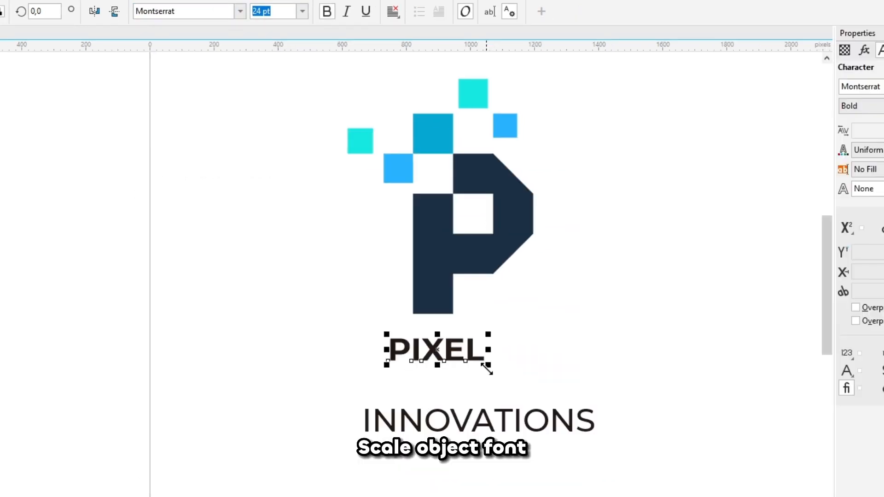
left_click_drag(487, 369, 554, 383)
key("F10")
Move INNOVATIONS up close beneath PIXEL, aligned with its left edge, and scale it down to roughly a third.
left_click(558, 418)
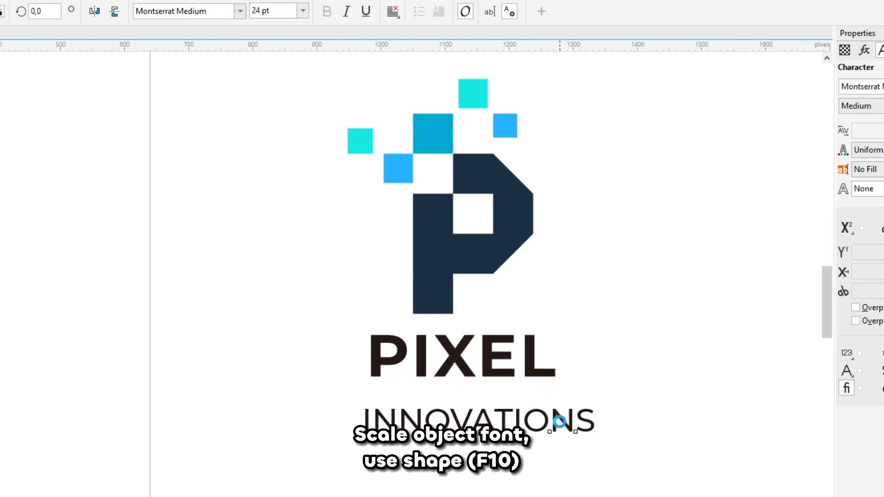
left_click_drag(553, 423, 573, 399)
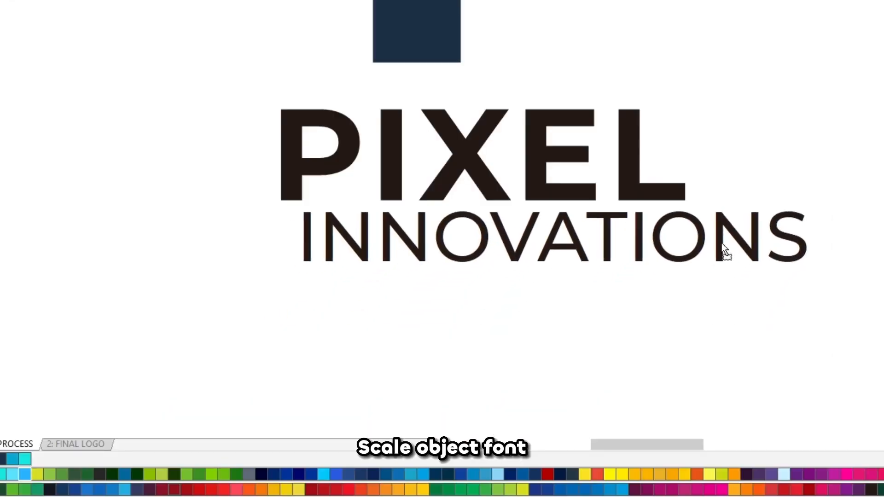
left_click_drag(722, 249, 706, 253)
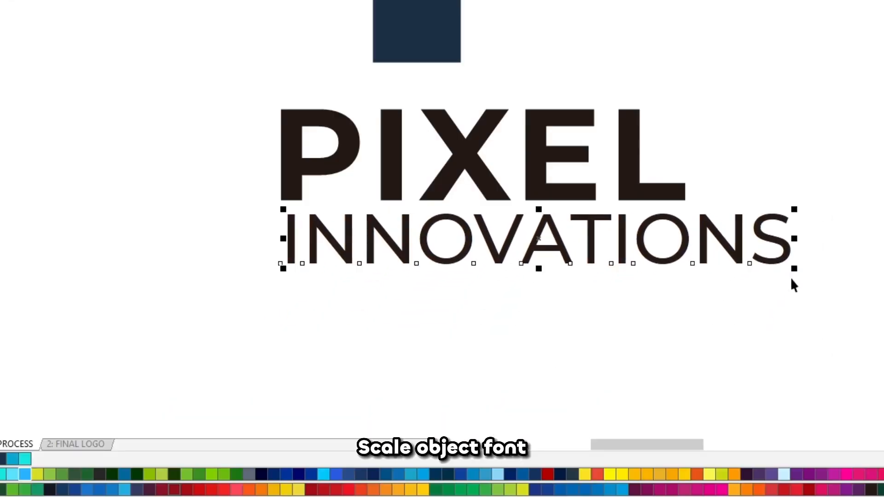
left_click_drag(792, 268, 468, 272)
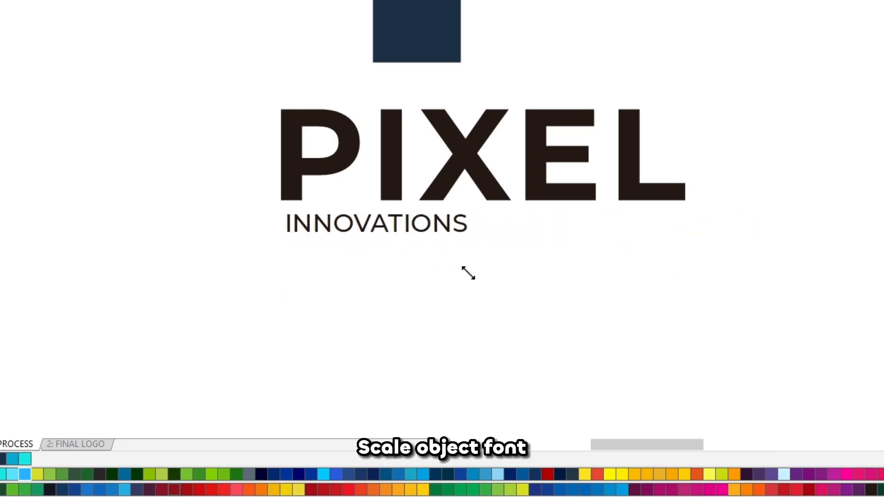
Widen the letter spacing of INNOVATIONS with the Shape tool and centre it under PIXEL.
key("F10")
left_click_drag(470, 239, 559, 233)
left_click(580, 197, "shift")
key("e")
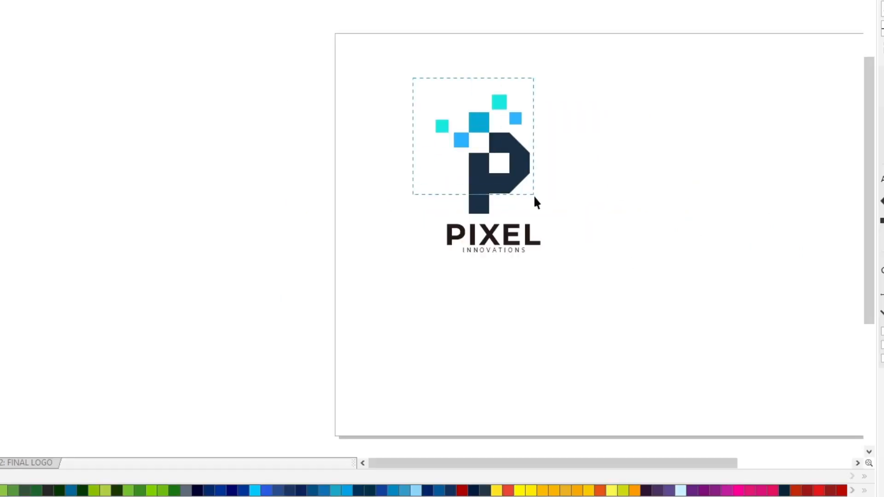
Scale down the whole P symbol with its pixels and reposition it just above the PIXEL text.
left_click_drag(534, 198, 535, 199)
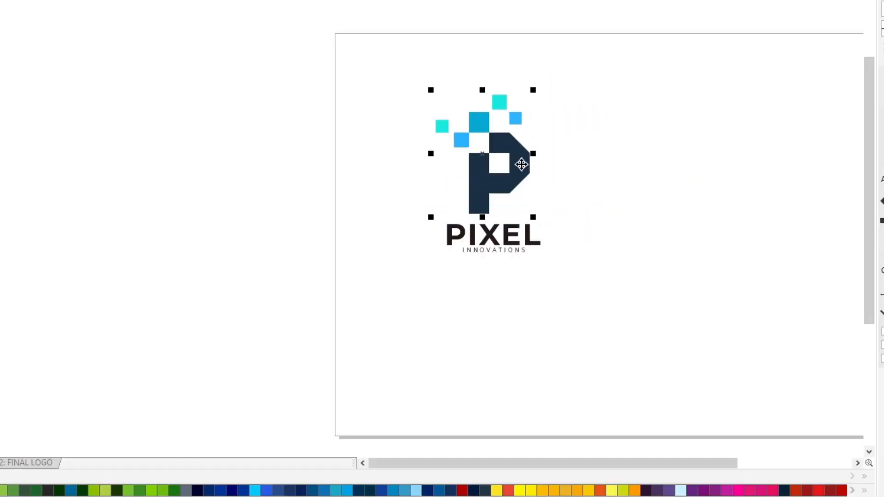
scroll(530, 131, "up", 2)
left_click_drag(534, 55, 430, 184)
left_click_drag(421, 240, 484, 253)
scroll(482, 251, "down", 1)
scroll(479, 308, "up", 1)
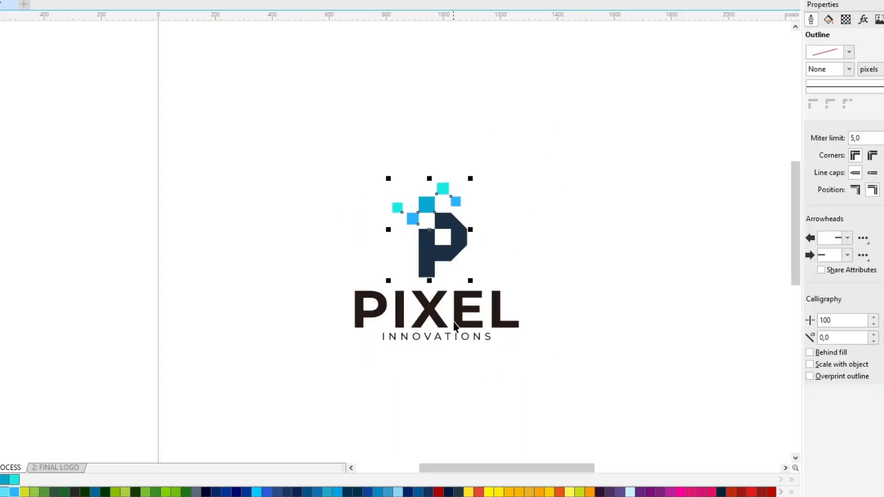
Centre the P symbol horizontally over the PIXEL text, and shift it slightly to the left.
left_click(480, 297, "shift")
key("c")
left_click(498, 364)
scroll(426, 327, "up", 2)
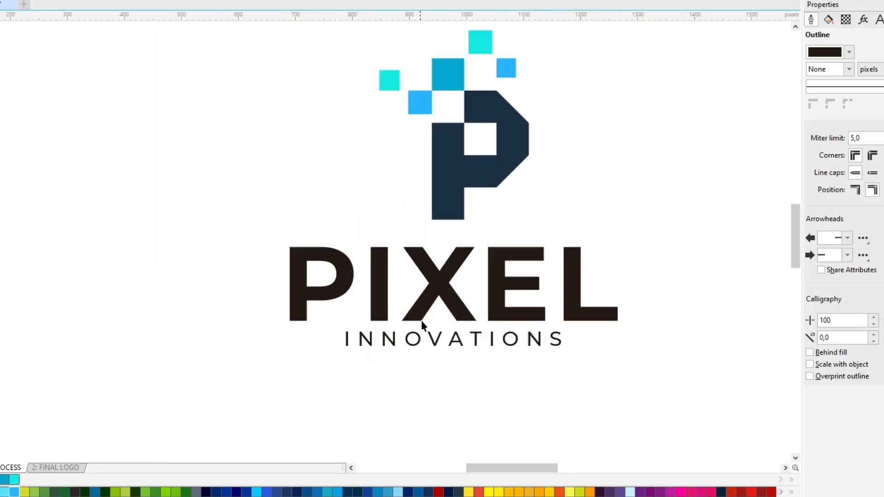
left_click(445, 215)
left_click_drag(445, 211, 440, 211)
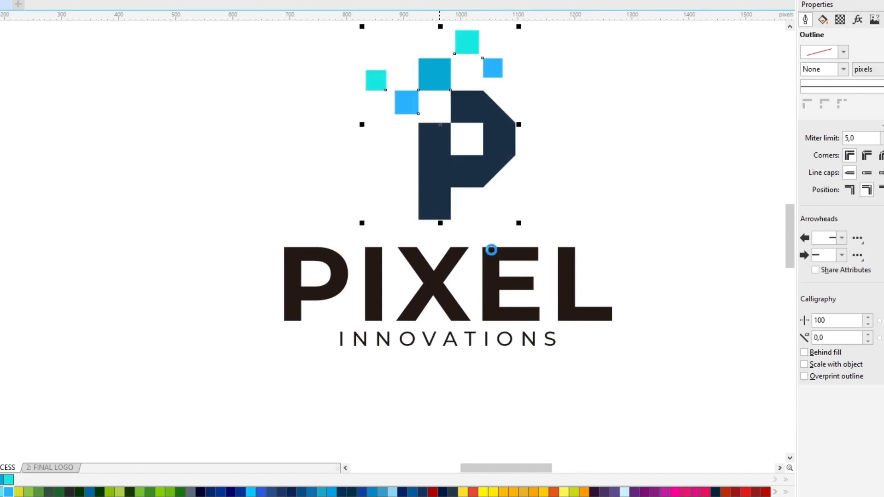
Sample the dark navy of the P symbol with the Color Eyedropper and apply it to the PIXEL text.
key("i")
left_click(440, 204)
left_click(452, 259)
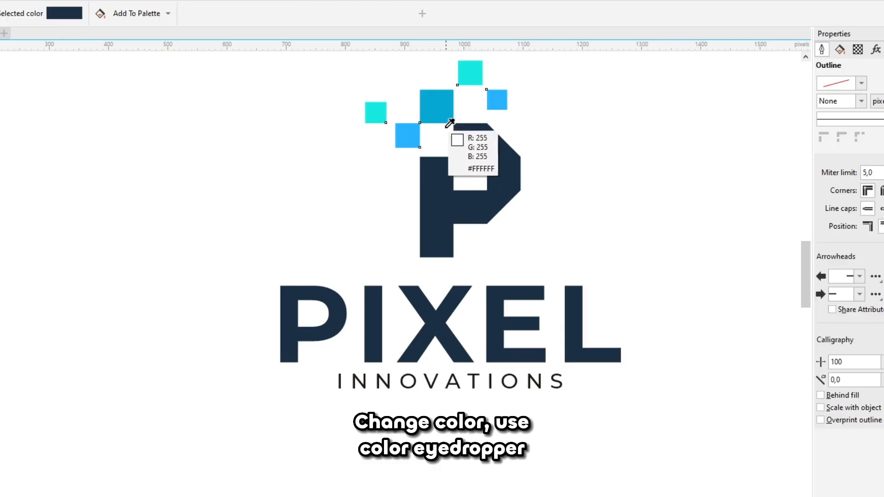
Sample the bright blue of a scattered pixel and apply it to the INNOVATIONS text.
left_click(413, 109)
scroll(449, 355, "up", 3)
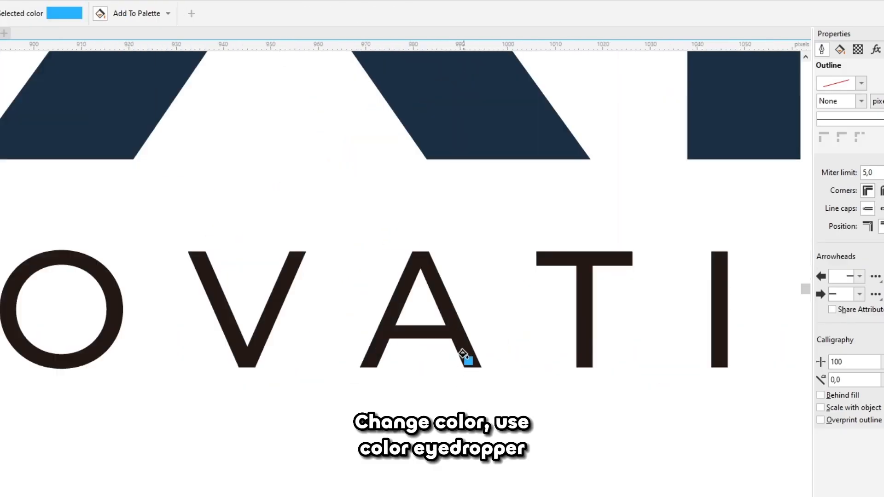
left_click(466, 307)
scroll(465, 308, "down", 3)
key("space")
left_click(484, 364)
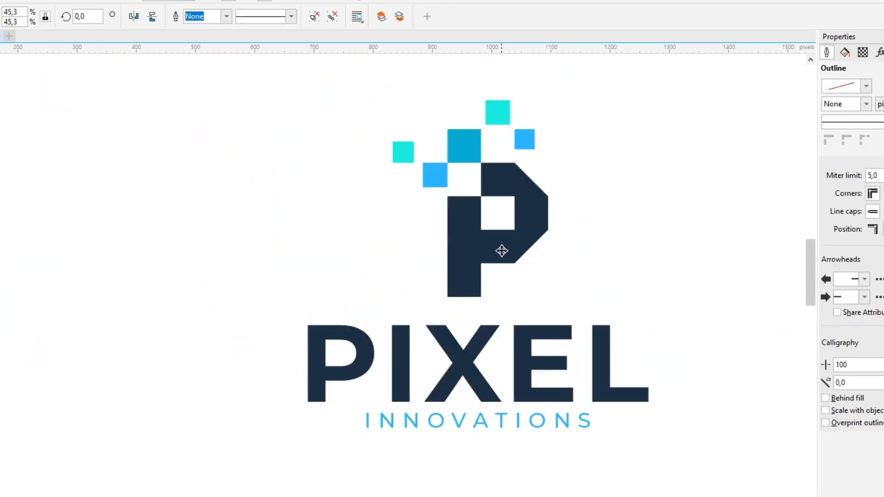
Raise the P symbol slightly above the text, scale it to 46.9%, and nudge it left.
left_click_drag(501, 251, 501, 244)
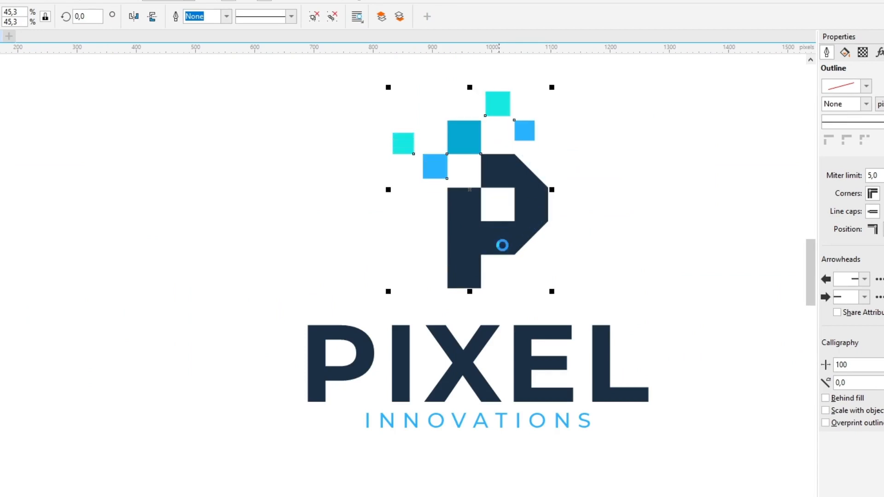
left_click(551, 292)
left_click_drag(555, 293, 557, 296)
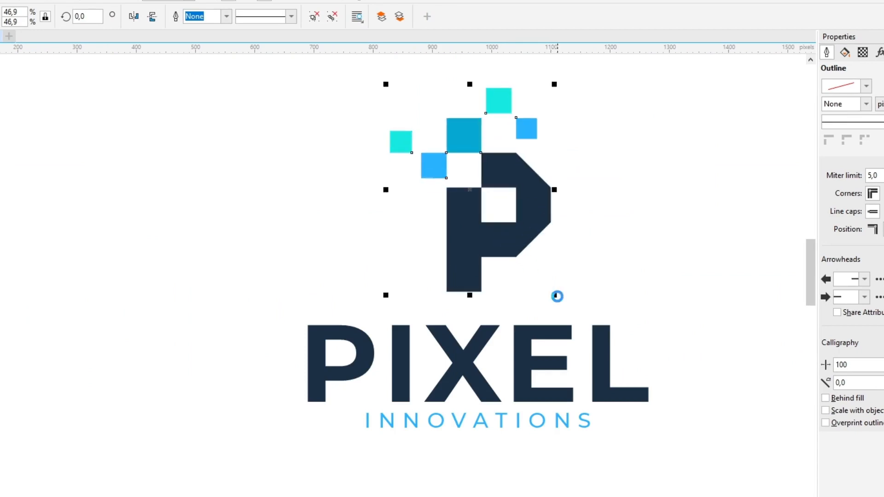
left_click(567, 297)
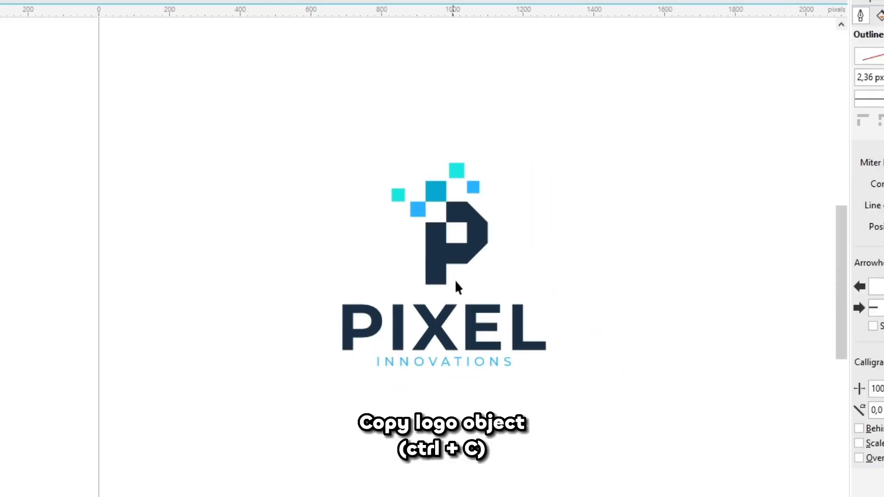
left_click(456, 285)
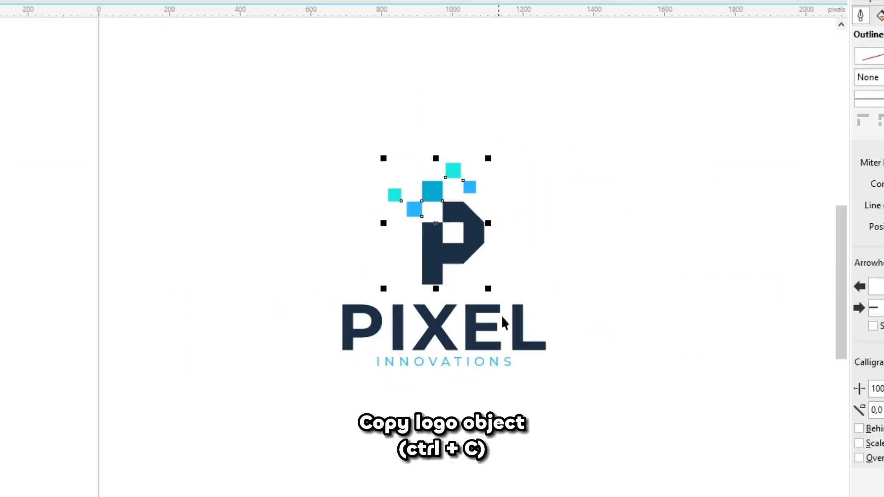
Copy the complete logo onto the FINAL LOGO page and centre it in the large upper-left frame.
left_click_drag(594, 419, 258, 131)
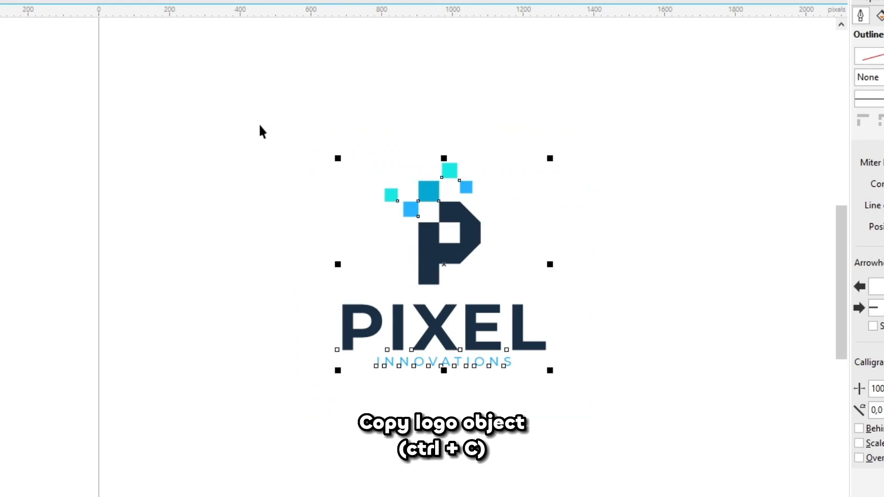
key("ctrl+c")
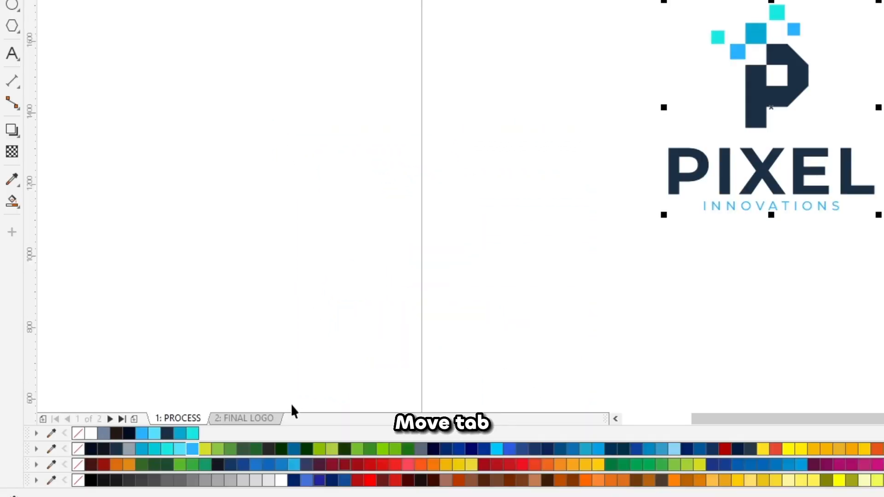
left_click(248, 418)
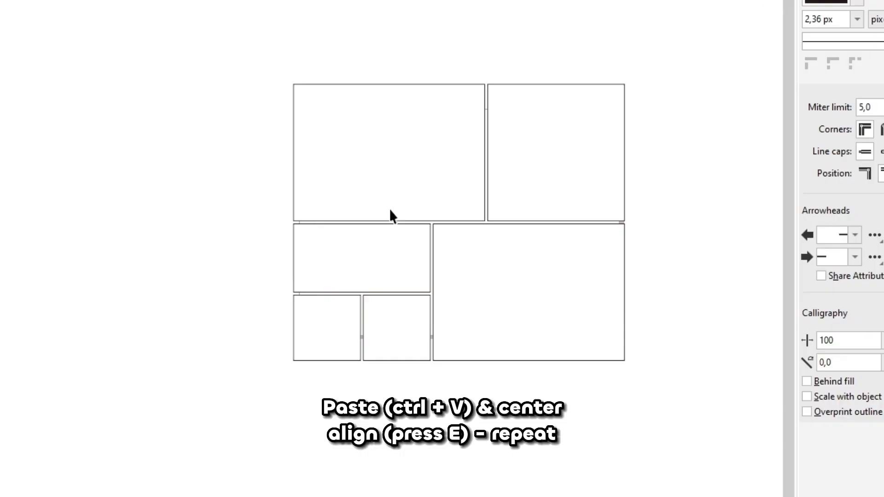
key("ctrl+v")
left_click(450, 167, "shift")
key("e")
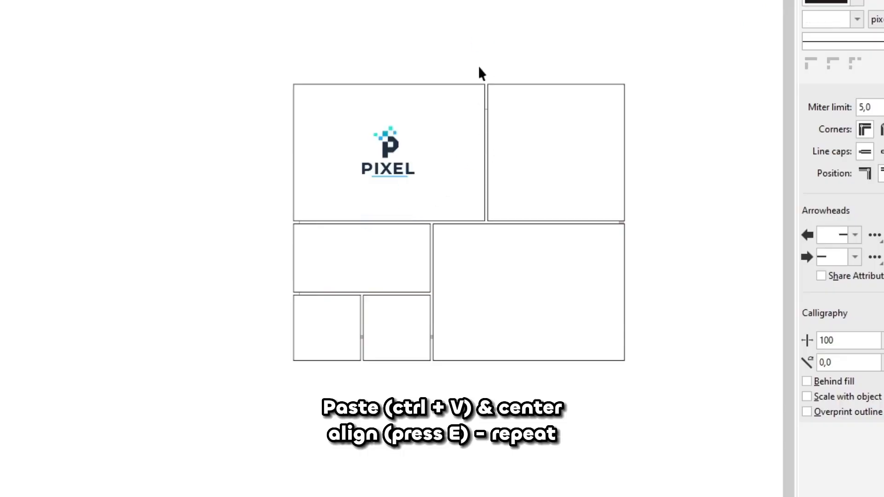
Duplicate the complete logo and centre the copy in the large lower-right frame.
left_click(406, 167)
left_click_drag(395, 159, 438, 211)
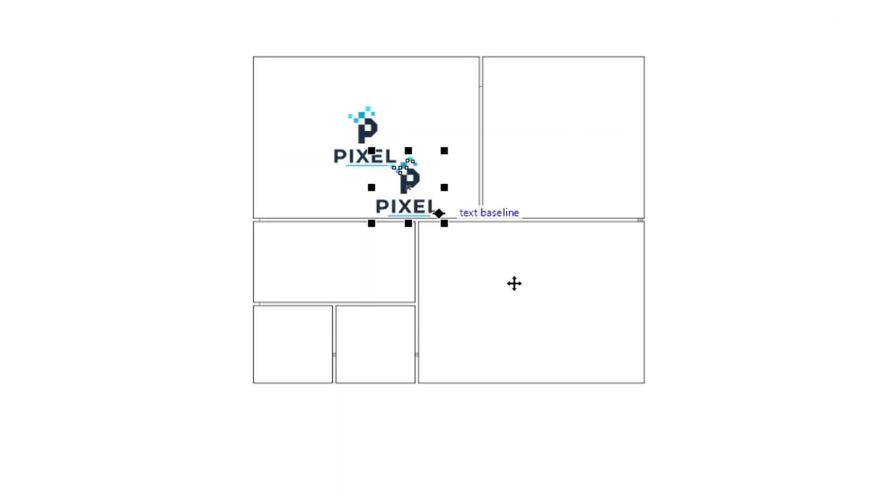
left_click(645, 317, "shift")
key("e")
key("c")
left_click(710, 313)
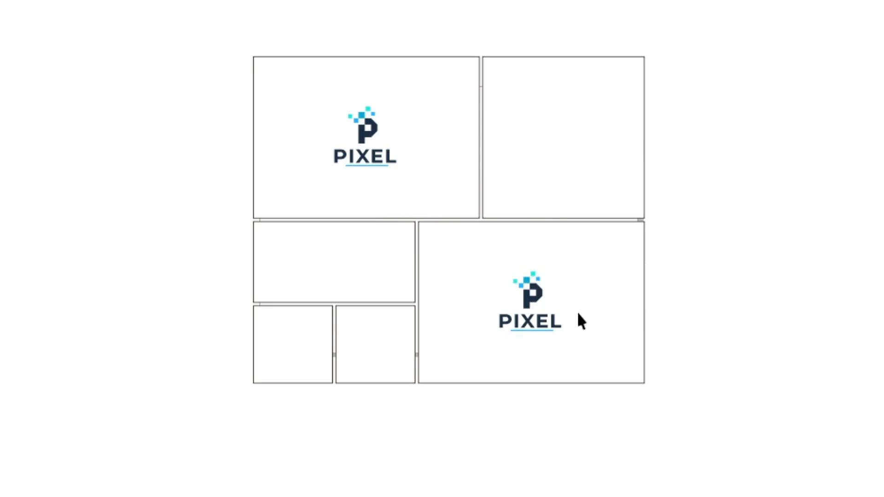
Place a copy of the P symbol without text in the centre of each of the two small square frames.
left_click(537, 298)
left_click(679, 269)
left_click(552, 258)
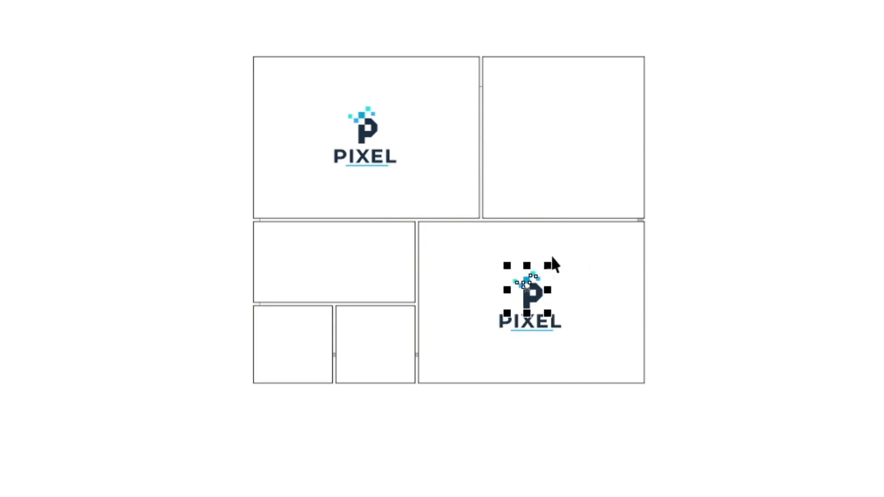
left_click(406, 428)
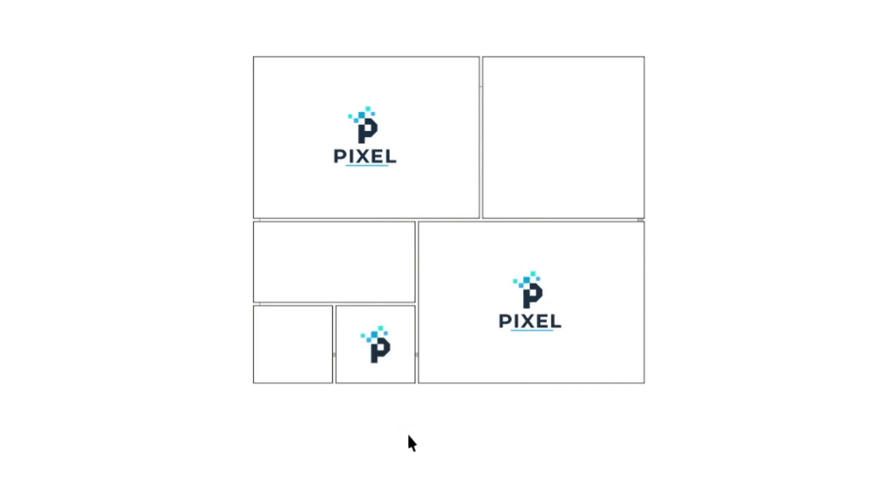
left_click_drag(262, 338, 286, 347)
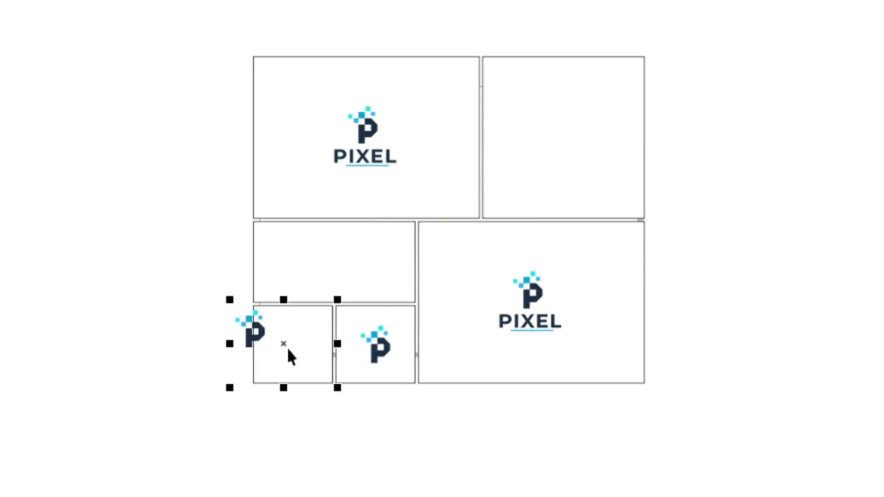
left_click(399, 446)
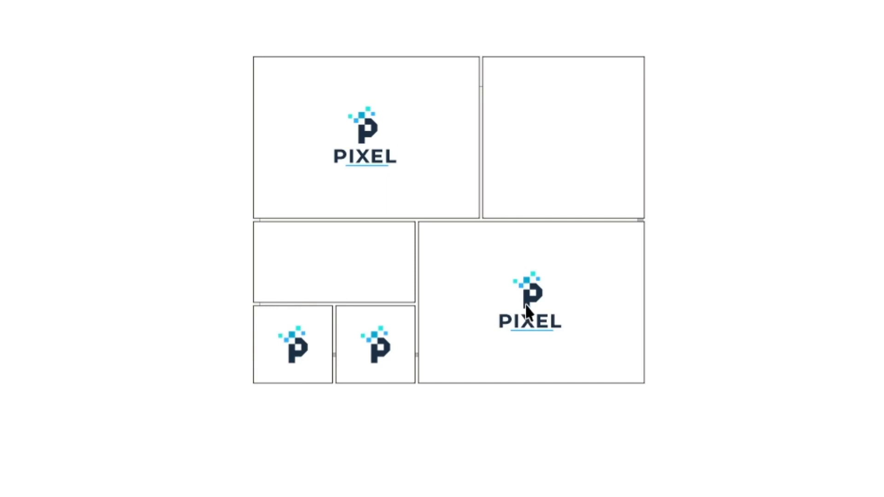
Duplicate the complete logo from the lower-right frame, place the copy outside the frames on their left, and ungroup all its objects.
left_click_drag(522, 303, 551, 141)
left_click(689, 173)
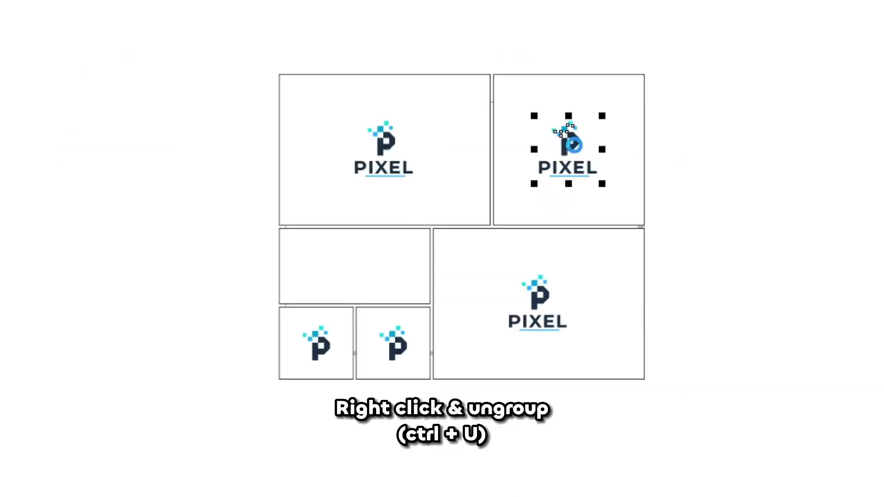
left_click_drag(571, 138, 226, 255)
right_click(226, 254)
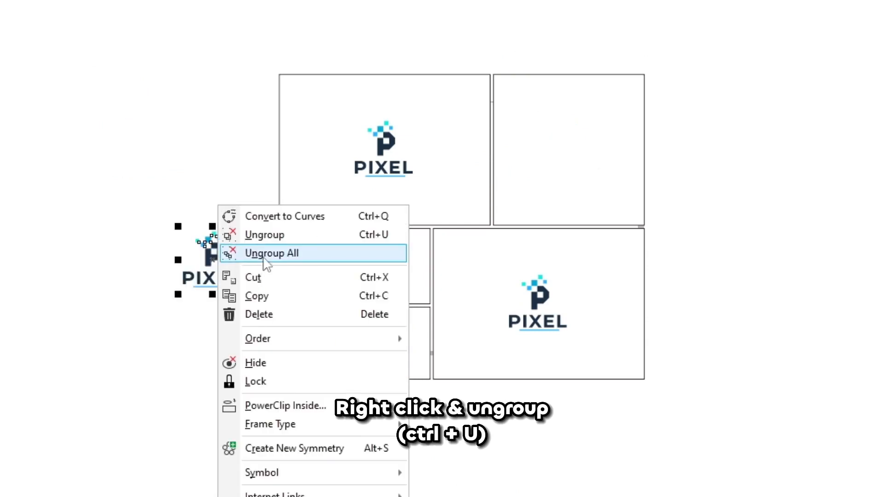
left_click(248, 253)
left_click(165, 268)
Move the P symbol of the ungrouped copy to the left side of its PIXEL INNOVATIONS text.
scroll(165, 269, "up", 5)
left_click_drag(407, 265, 262, 330)
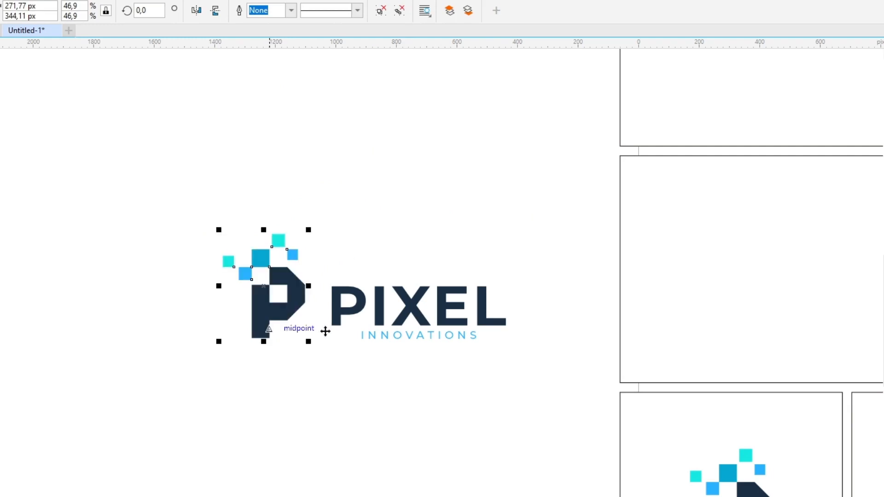